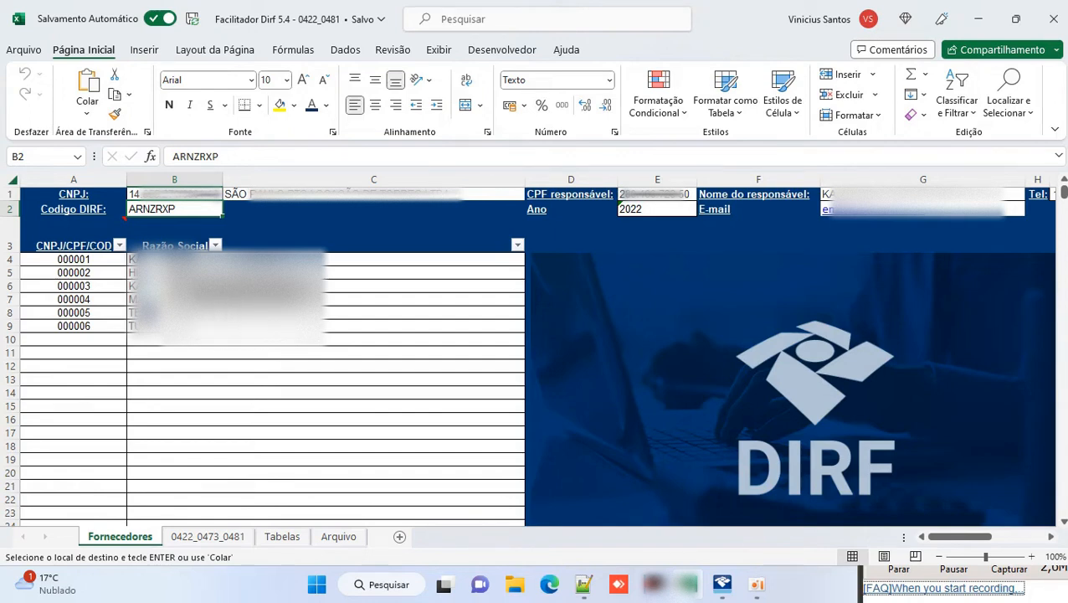
Examine the DIRF code, the year and the supplier codes and company names on the Fornecedores sheet.
click(276, 313)
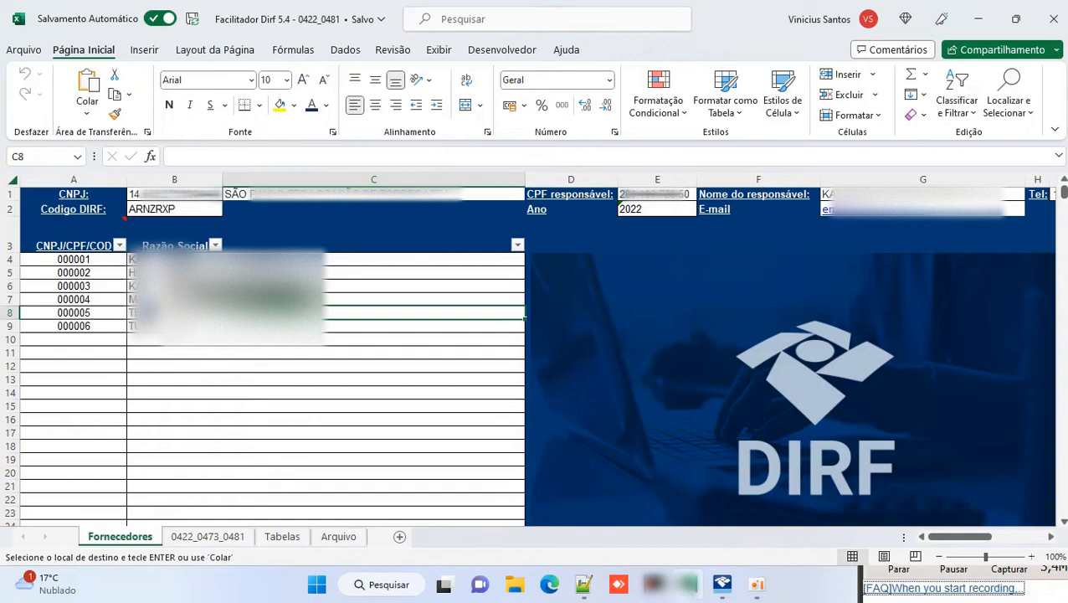
click(179, 212)
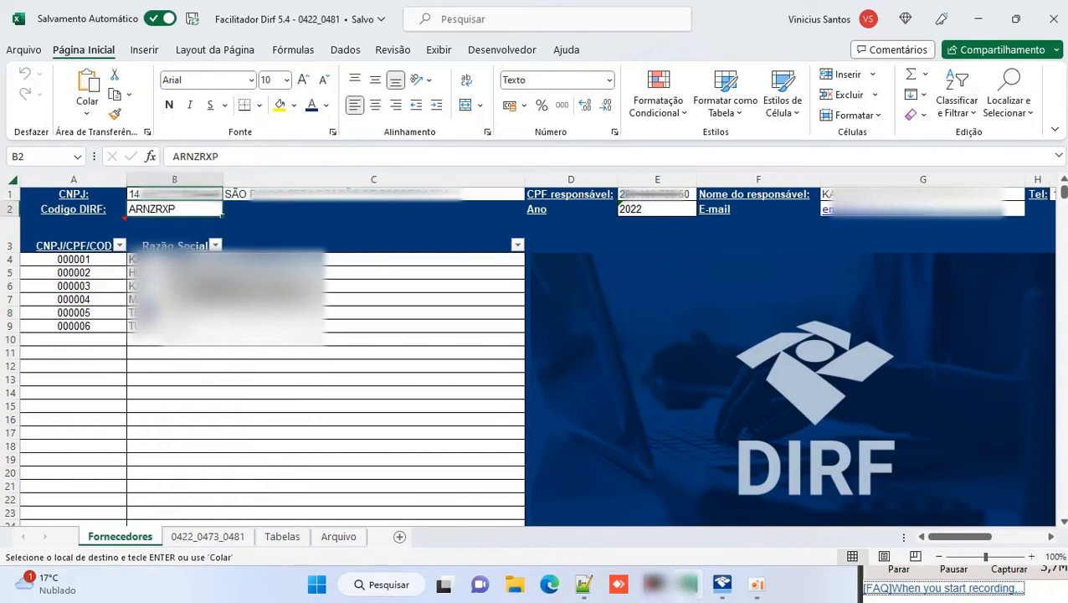
click(628, 210)
click(331, 260)
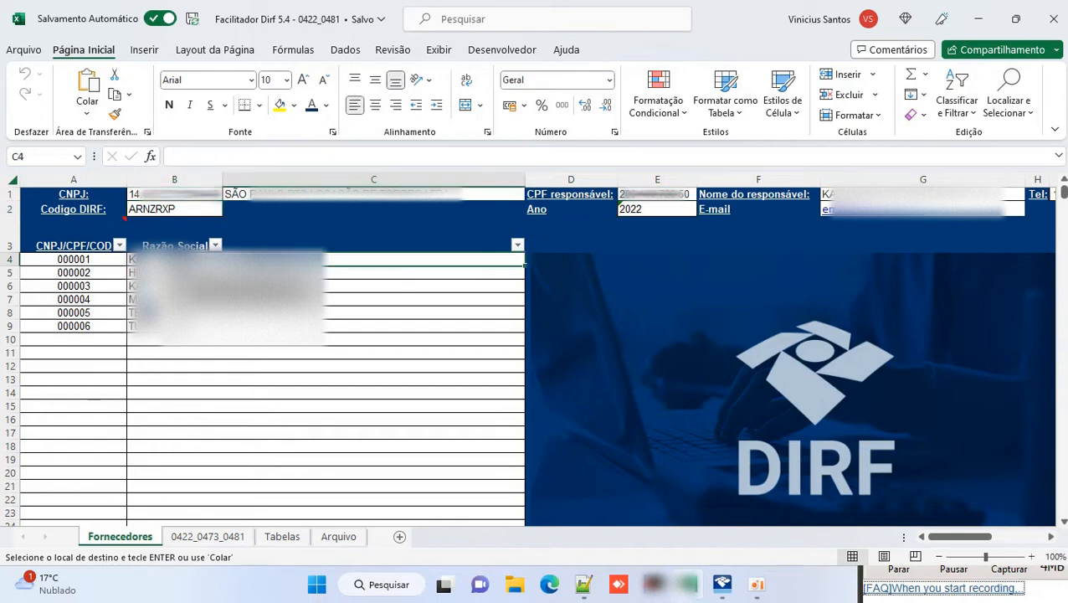
click(90, 298)
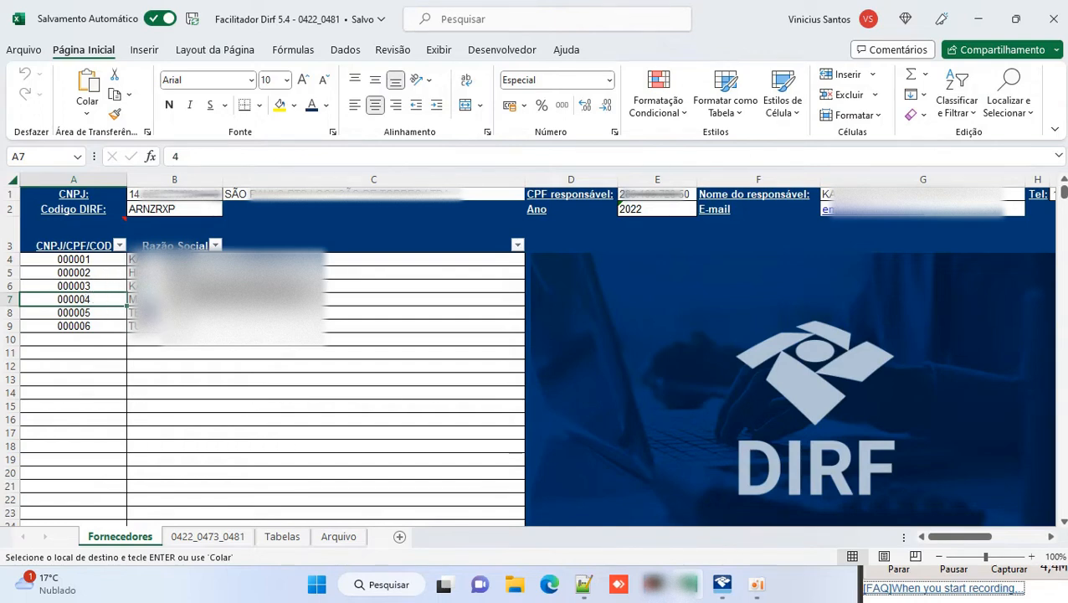
click(100, 273)
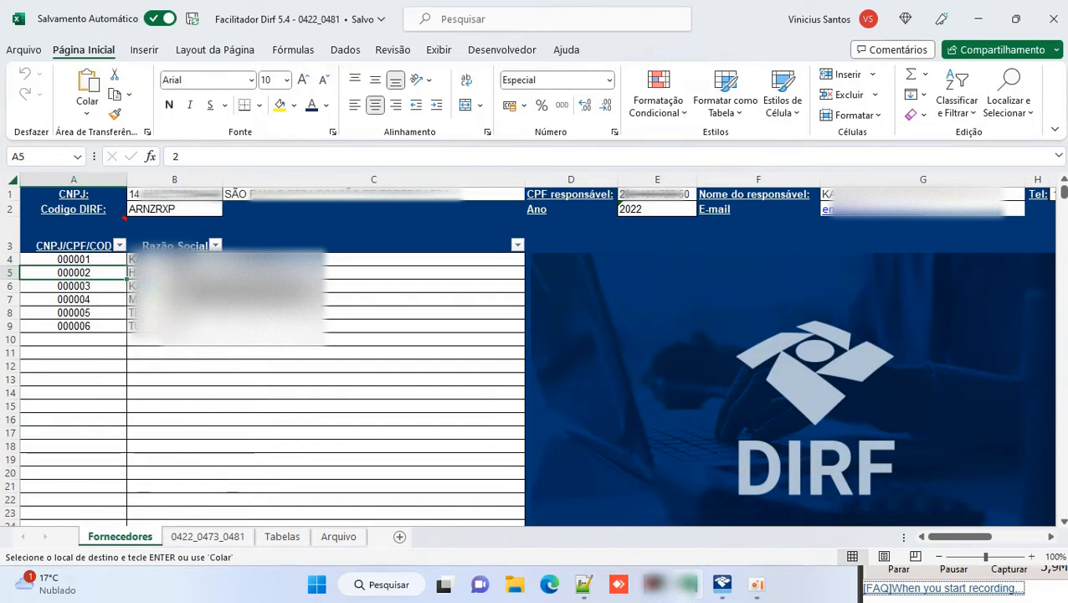
Examine the country code, NIF number and NIF exemption columns on the 0422_0473_0481 sheet.
click(210, 540)
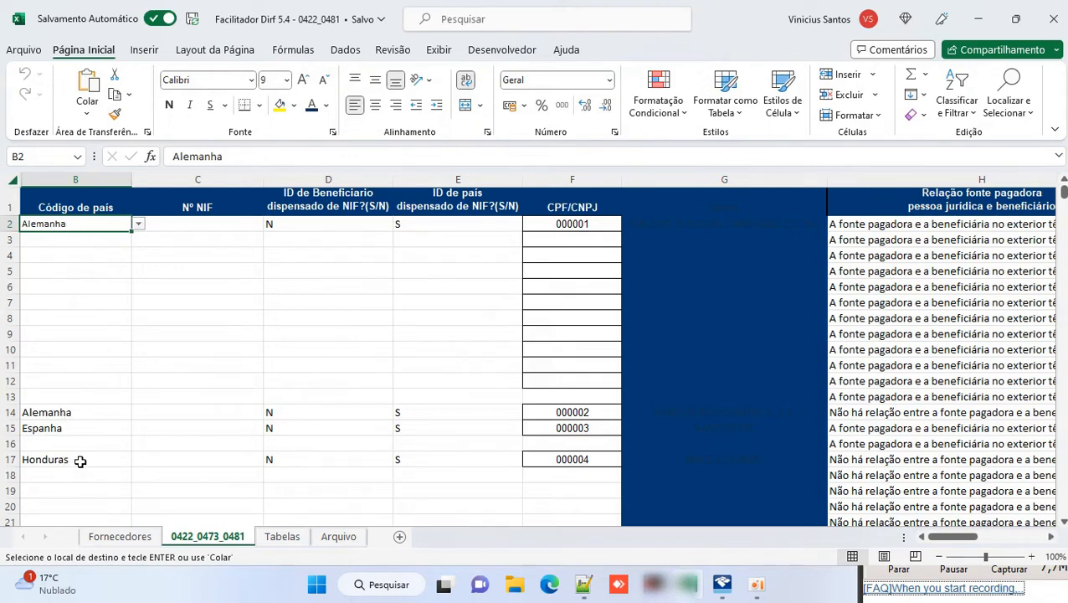
scroll(83, 419, down, 2)
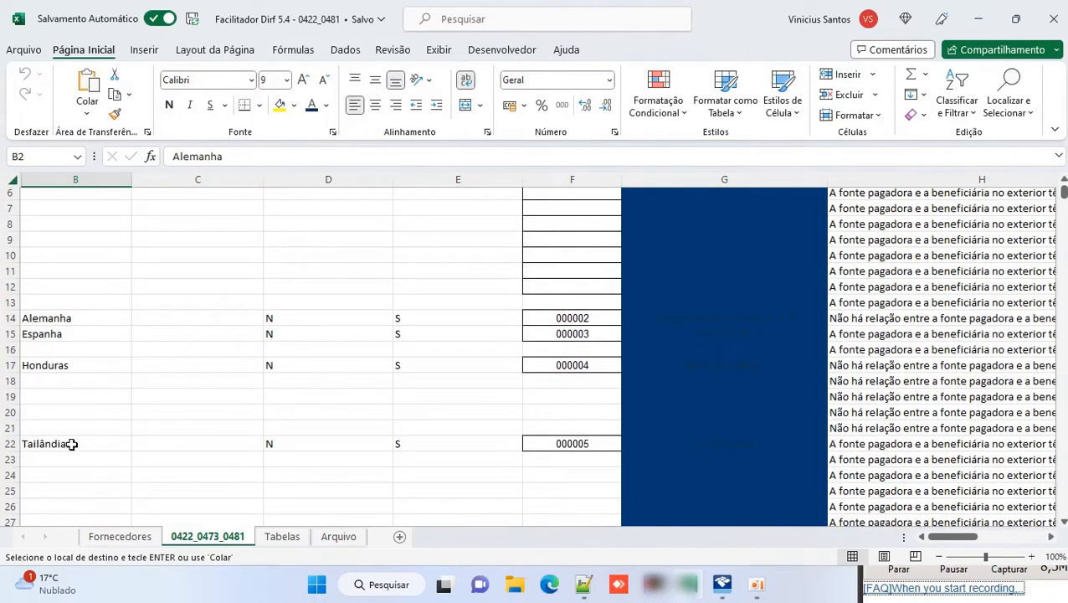
scroll(72, 443, up, 2)
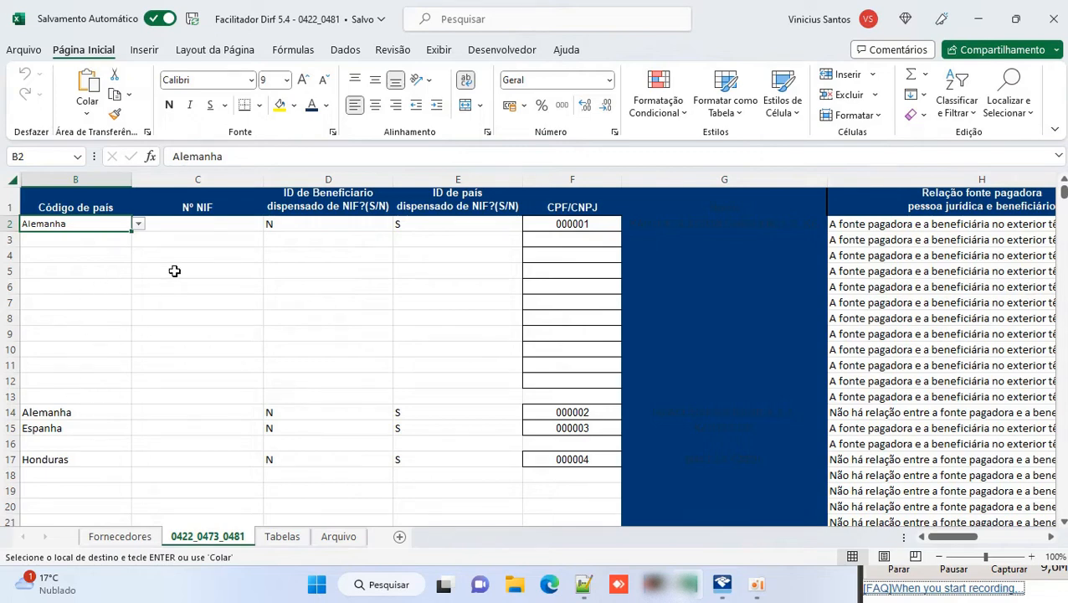
key(Right)
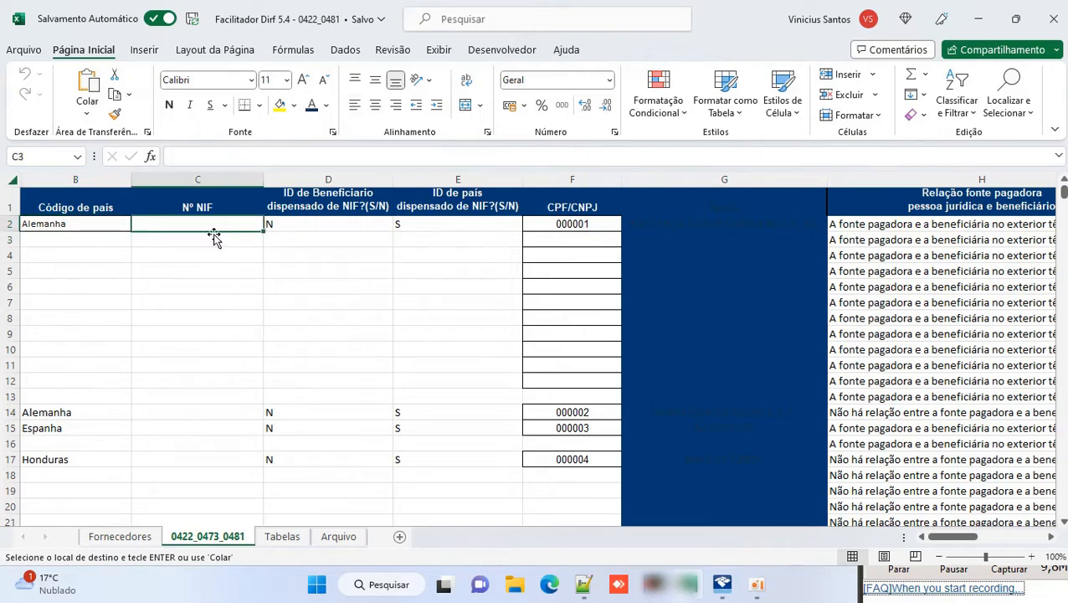
click(346, 242)
click(327, 223)
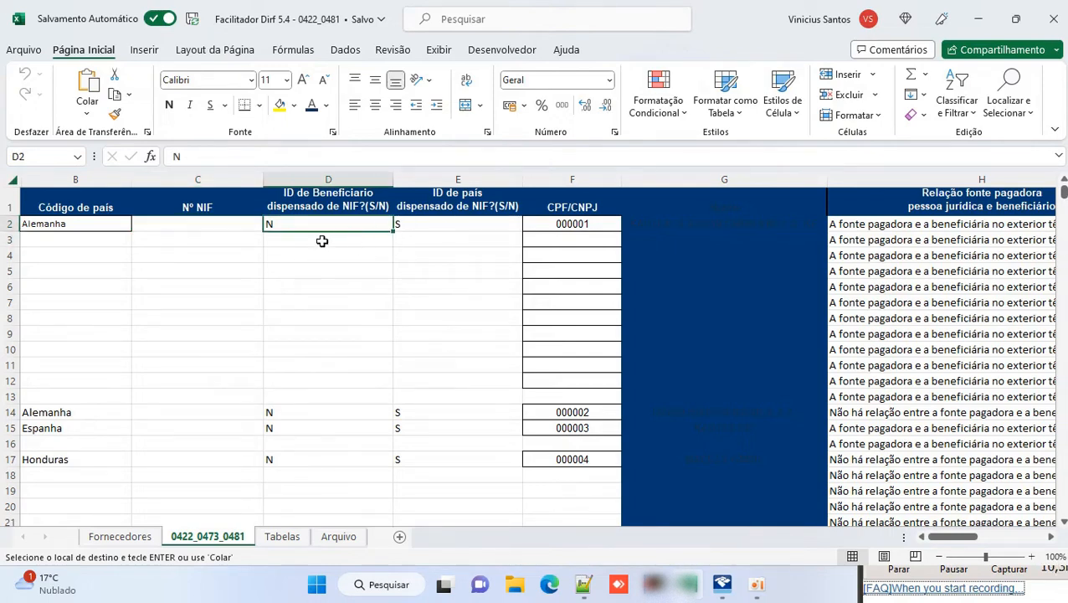
click(427, 225)
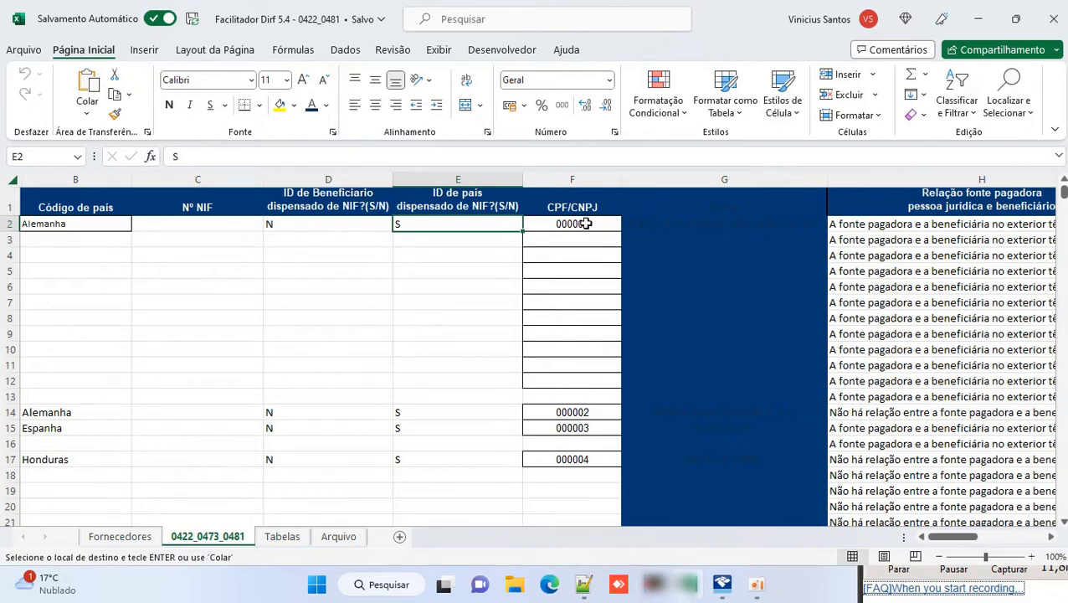
Review the CPF/CNPJ supplier codes and select rows 2 to 13 to show the first supplier's block of payments.
scroll(557, 460, down, 1)
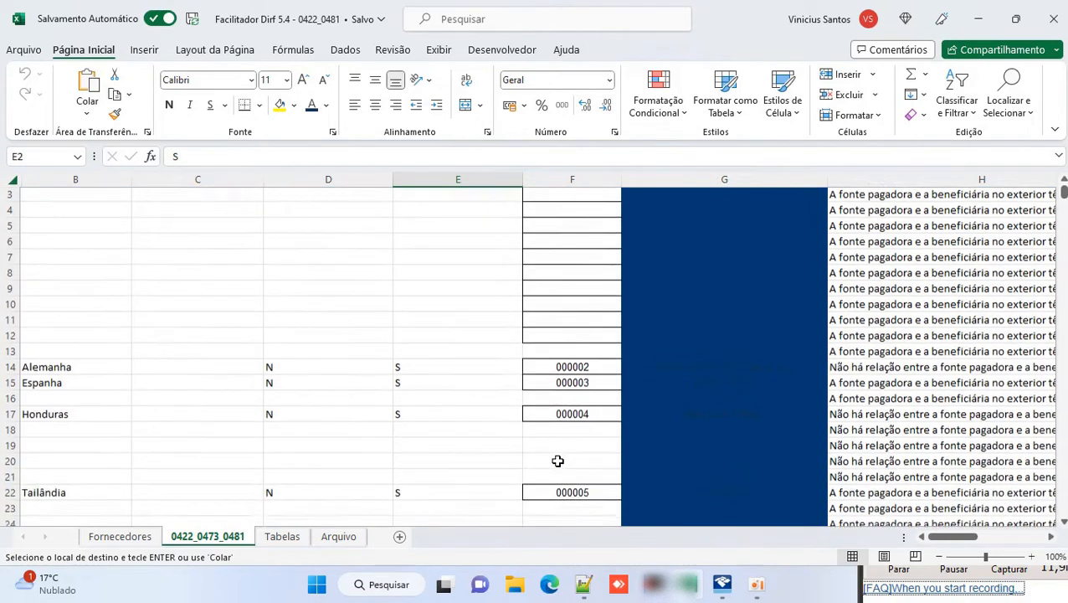
scroll(557, 461, down, 2)
scroll(550, 410, up, 3)
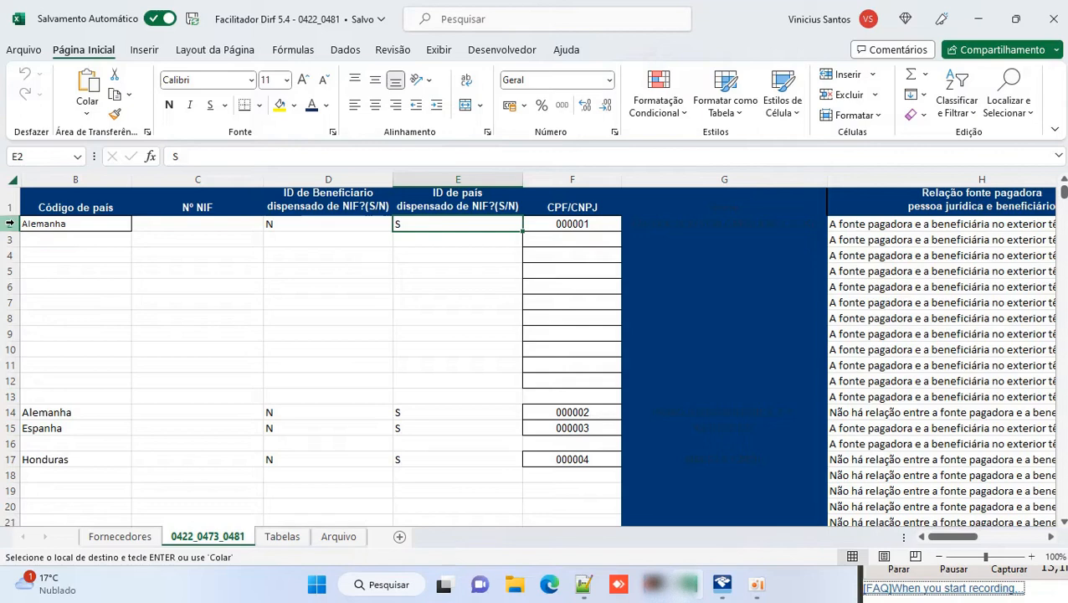
click(7, 222)
drag(11, 223, 23, 397)
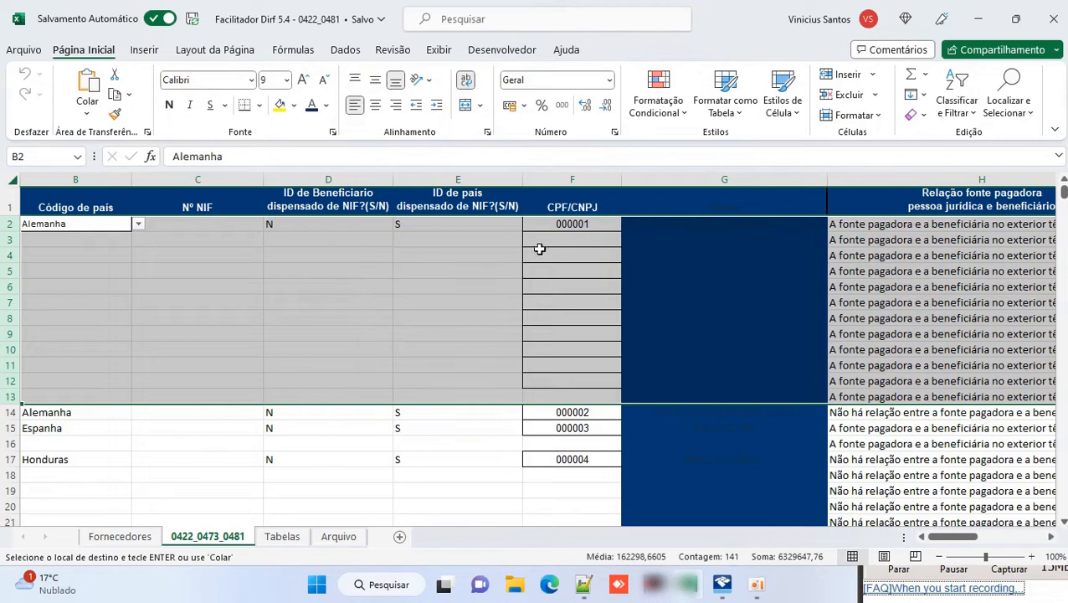
click(805, 239)
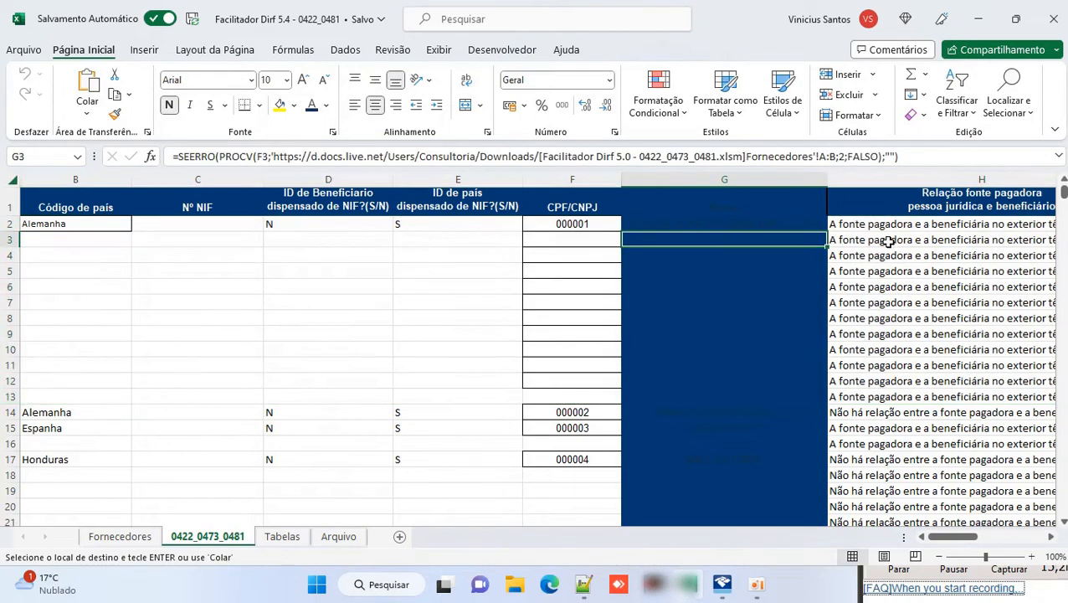
Examine the payer-beneficiary relationship and income type columns for the first supplier's payments.
click(879, 238)
drag(944, 539, 976, 538)
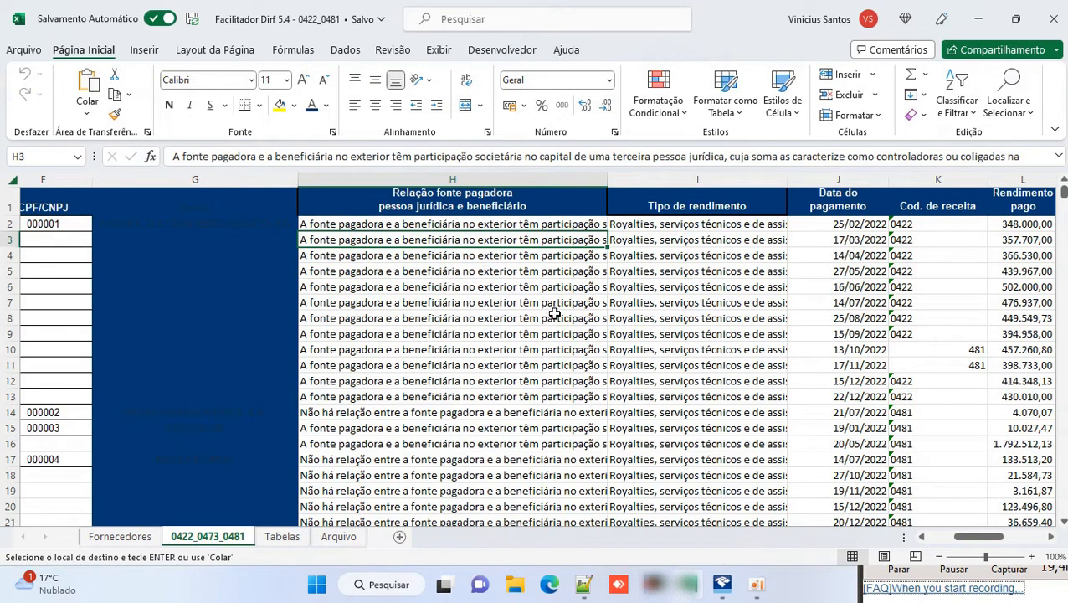
click(680, 224)
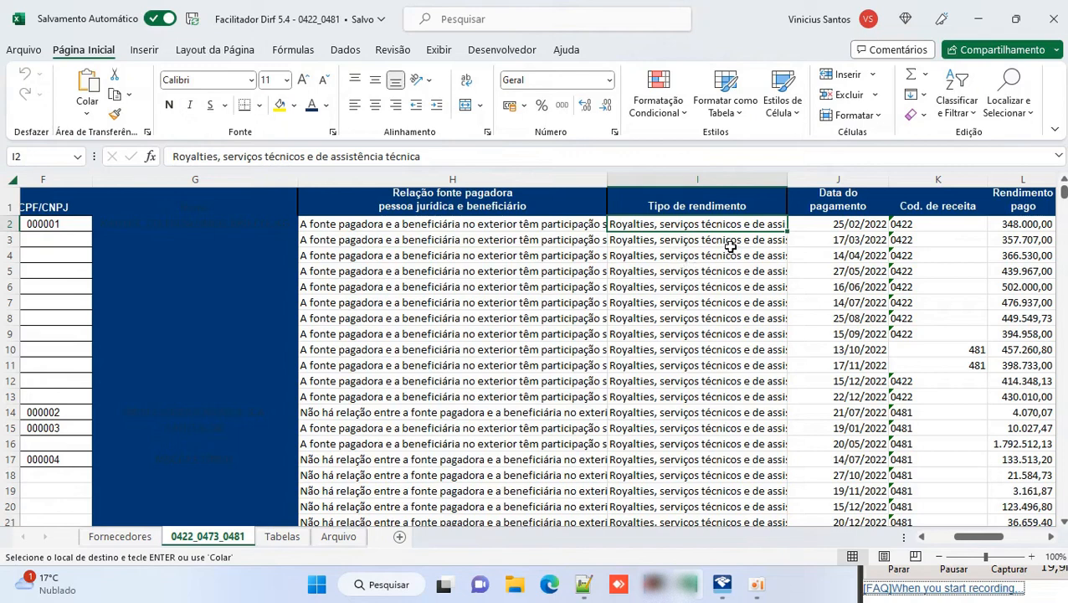
Check the payment dates of the first supplier's rows and of the row for supplier 000002.
click(848, 224)
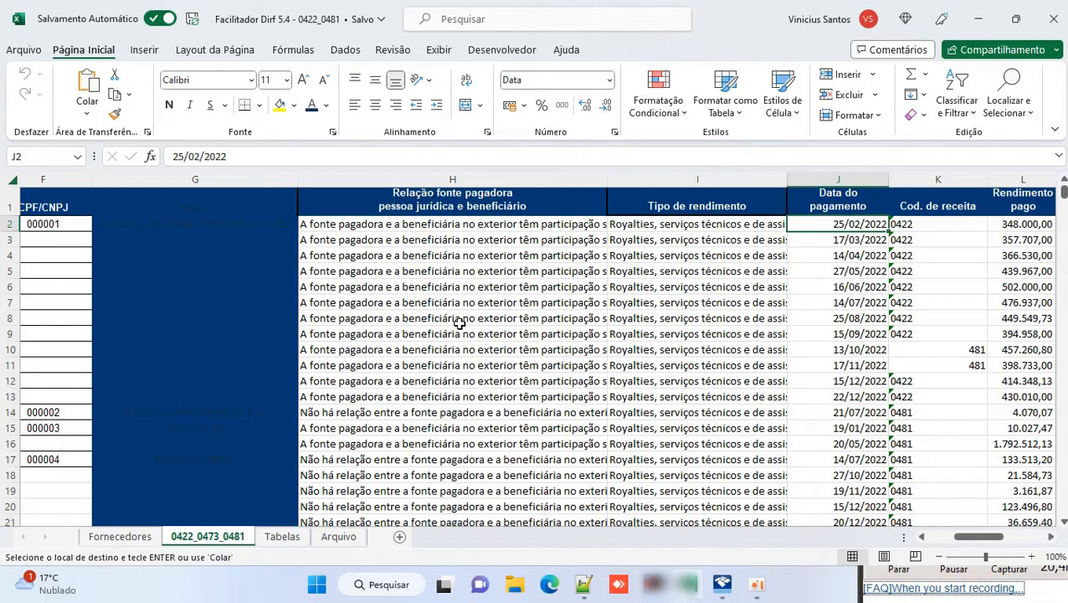
click(873, 238)
click(871, 255)
click(867, 269)
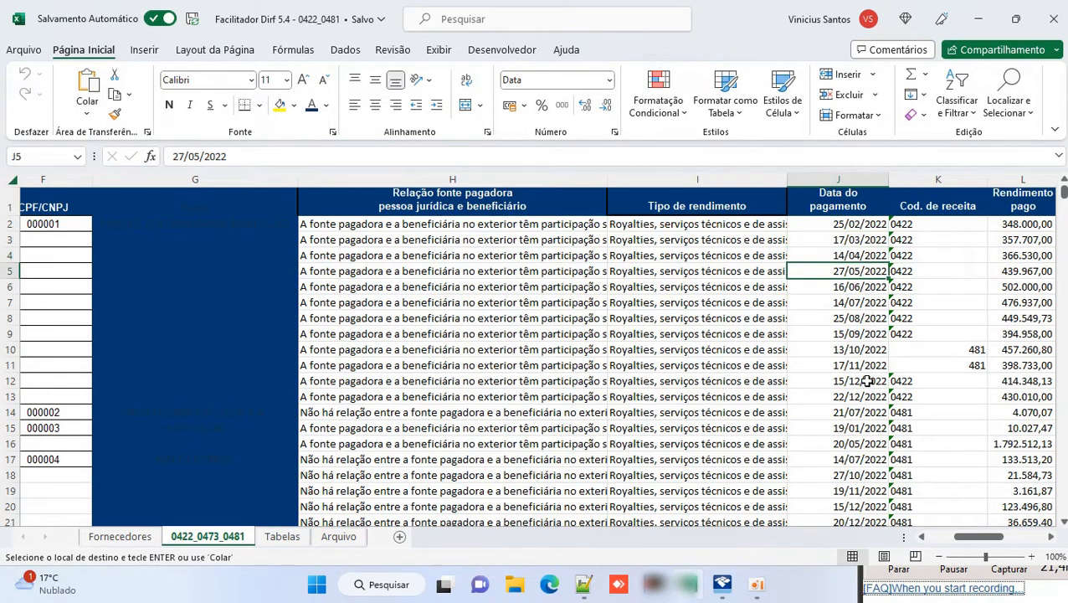
click(871, 414)
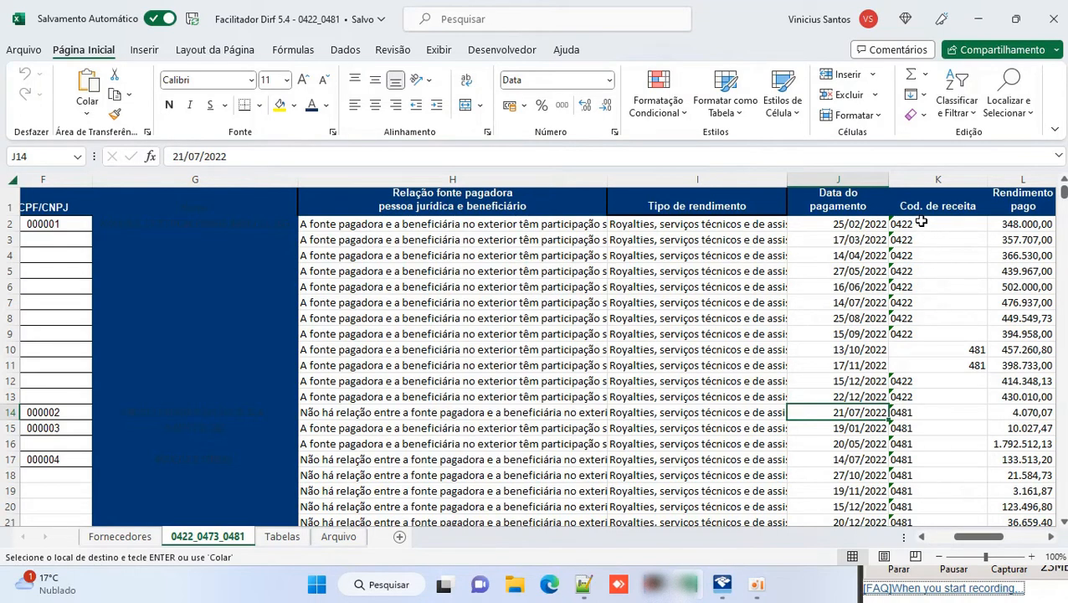
Examine the revenue codes, paid income, withheld tax and form of taxation columns for the payments.
drag(921, 219, 925, 288)
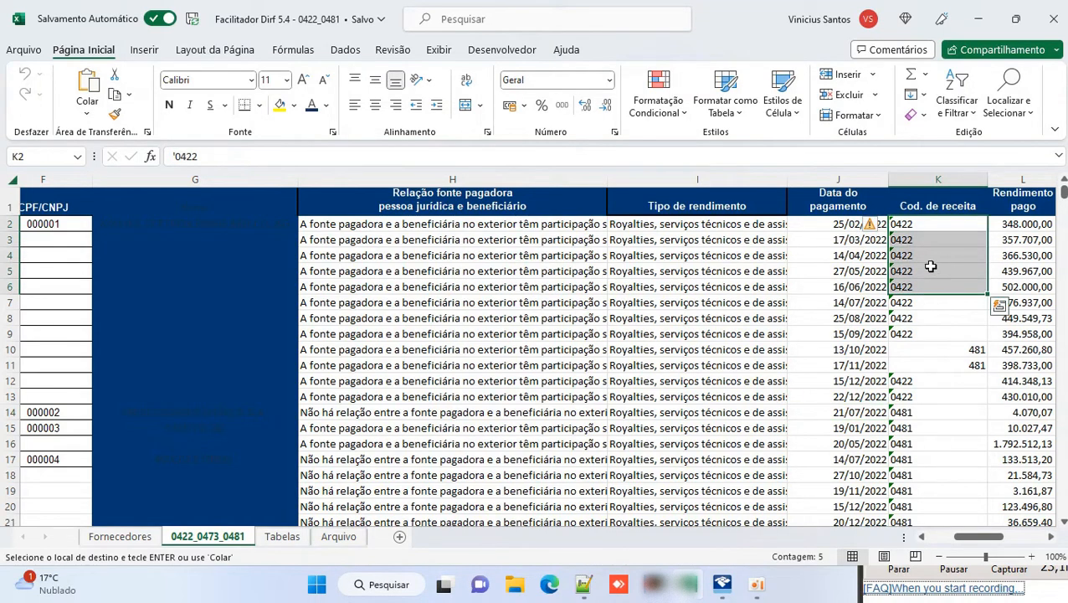
click(929, 266)
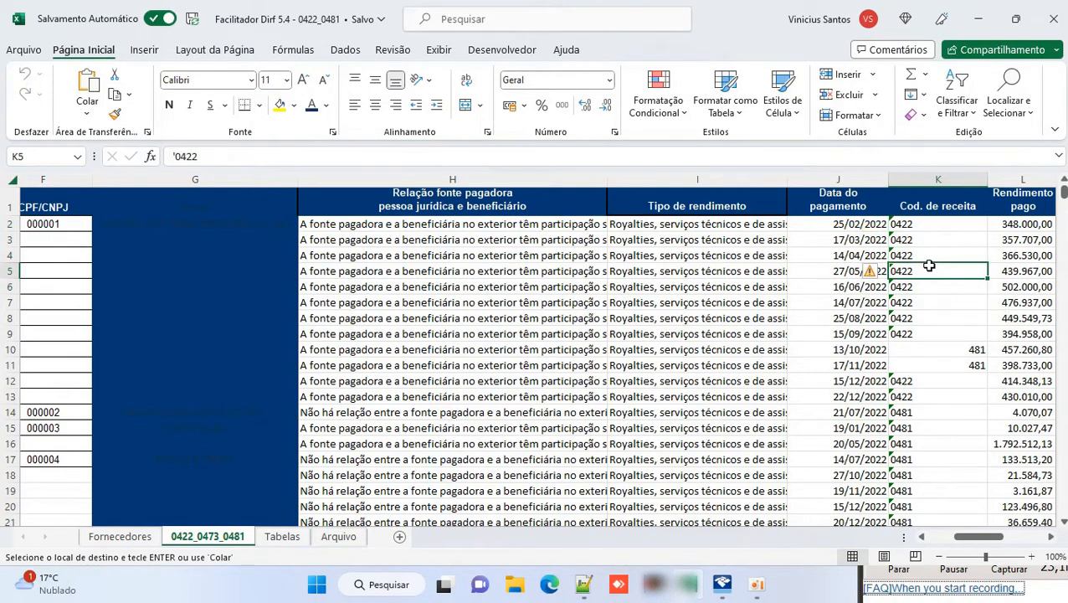
click(941, 345)
drag(980, 538, 991, 541)
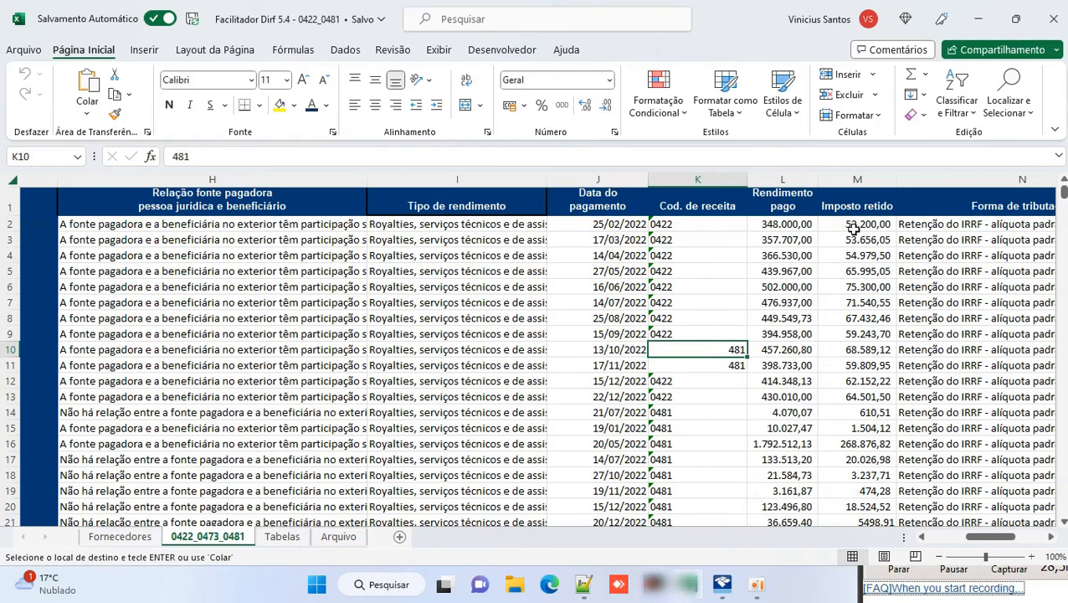
drag(987, 541, 996, 540)
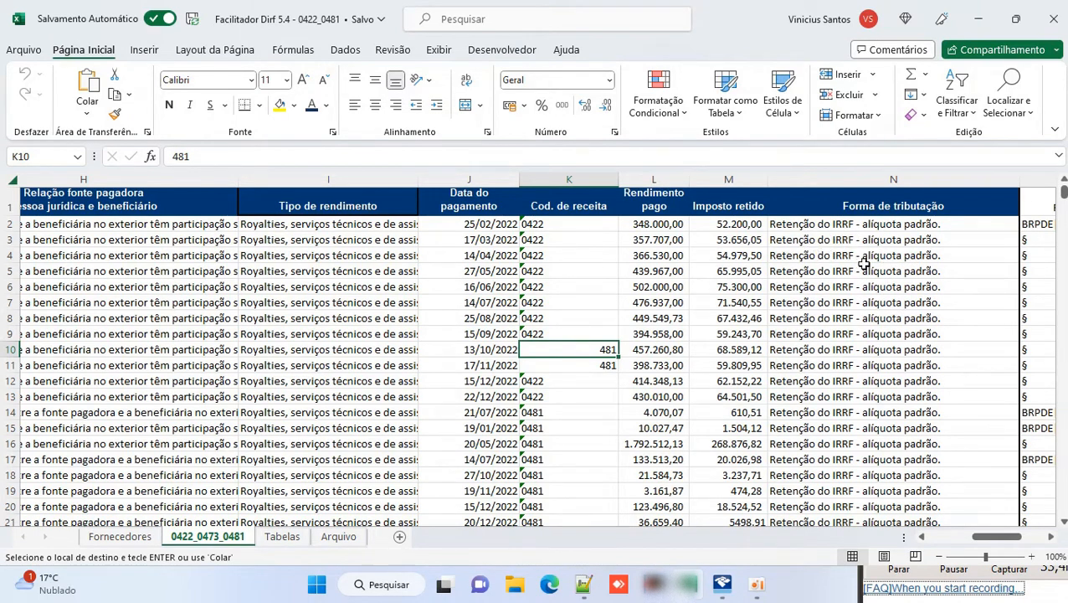
click(901, 287)
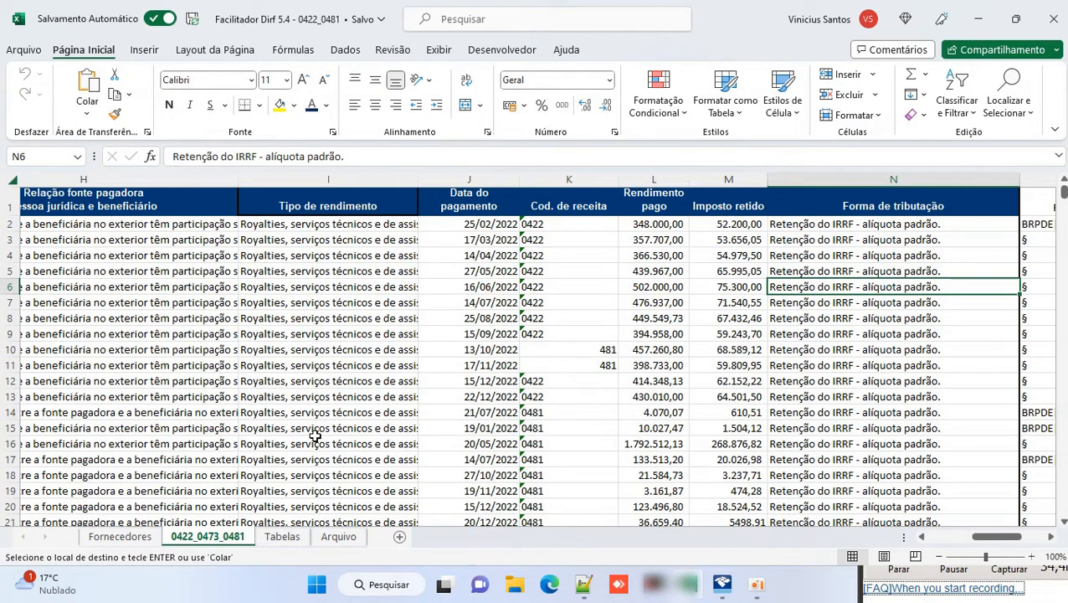
Look at the country list with its codes on the Tabelas sheet.
click(282, 537)
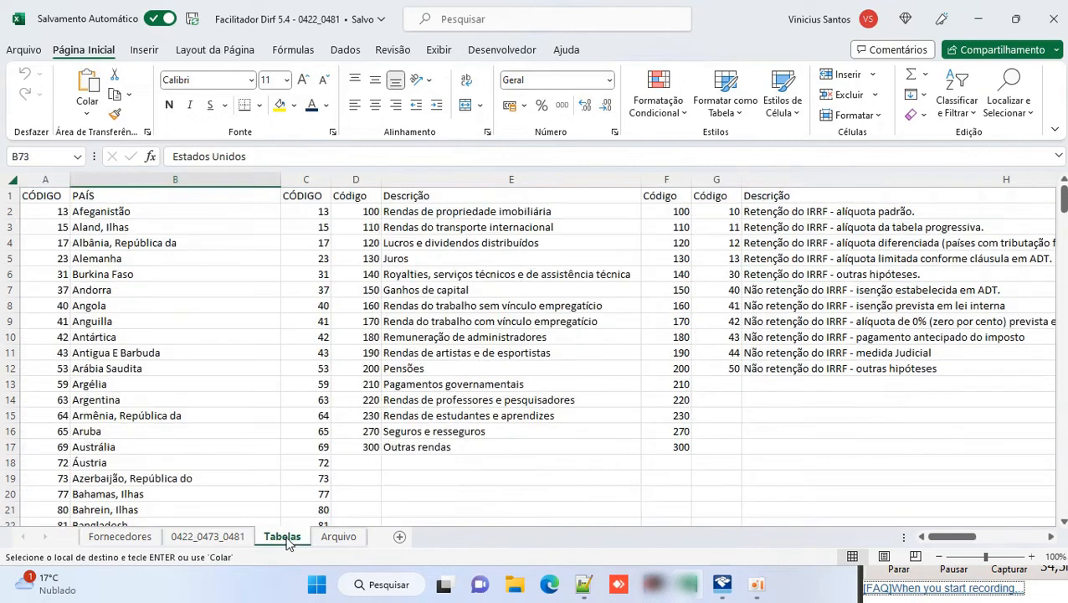
drag(104, 227, 104, 352)
click(105, 289)
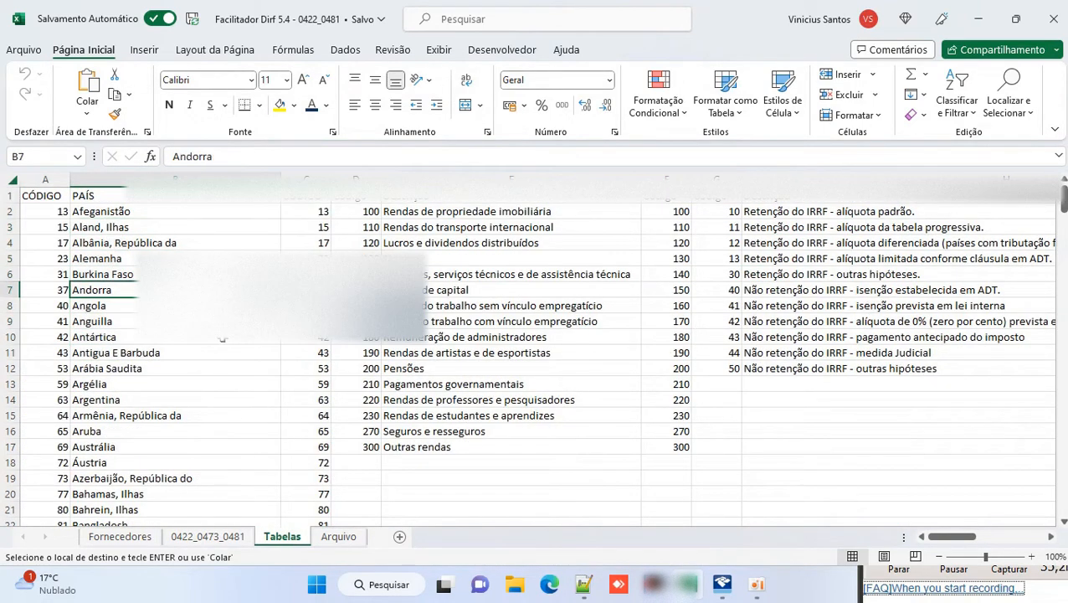
Return to the 0422_0473_0481 sheet and view the country choices offered in cell B8.
click(133, 536)
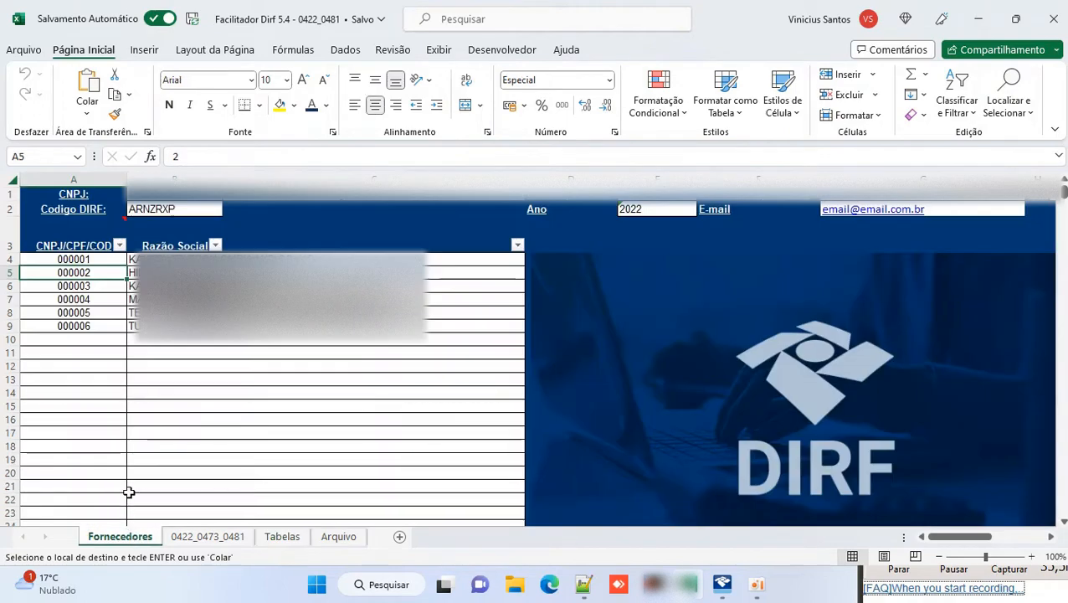
click(207, 535)
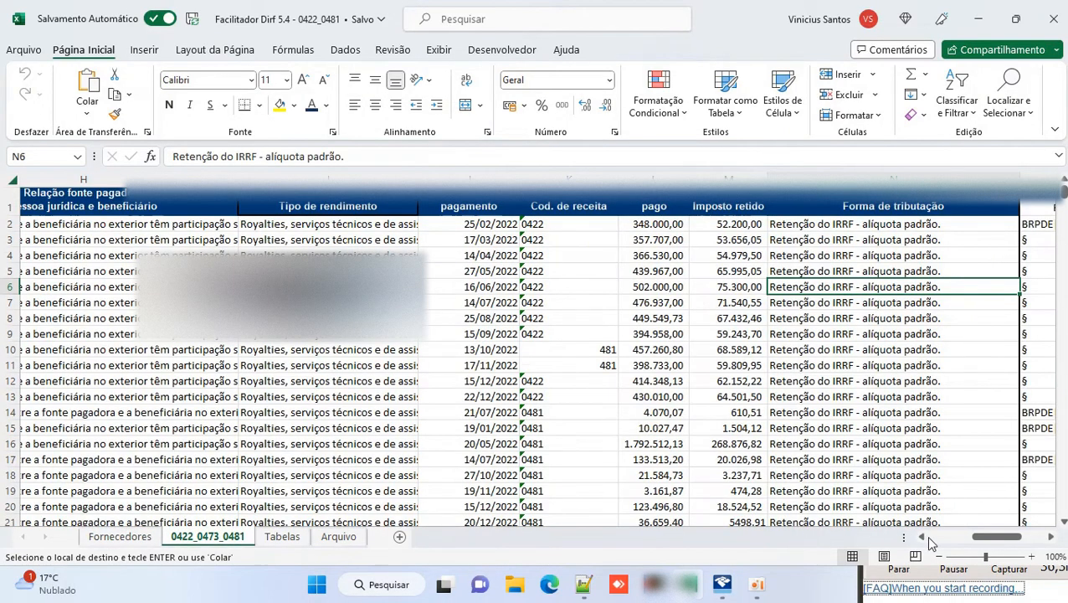
click(929, 540)
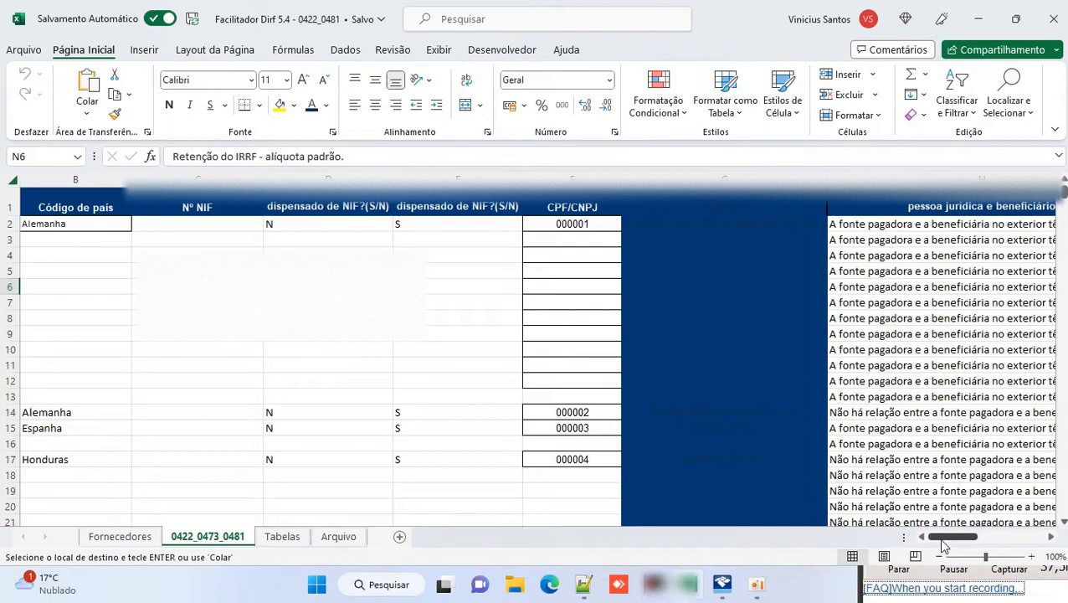
click(102, 318)
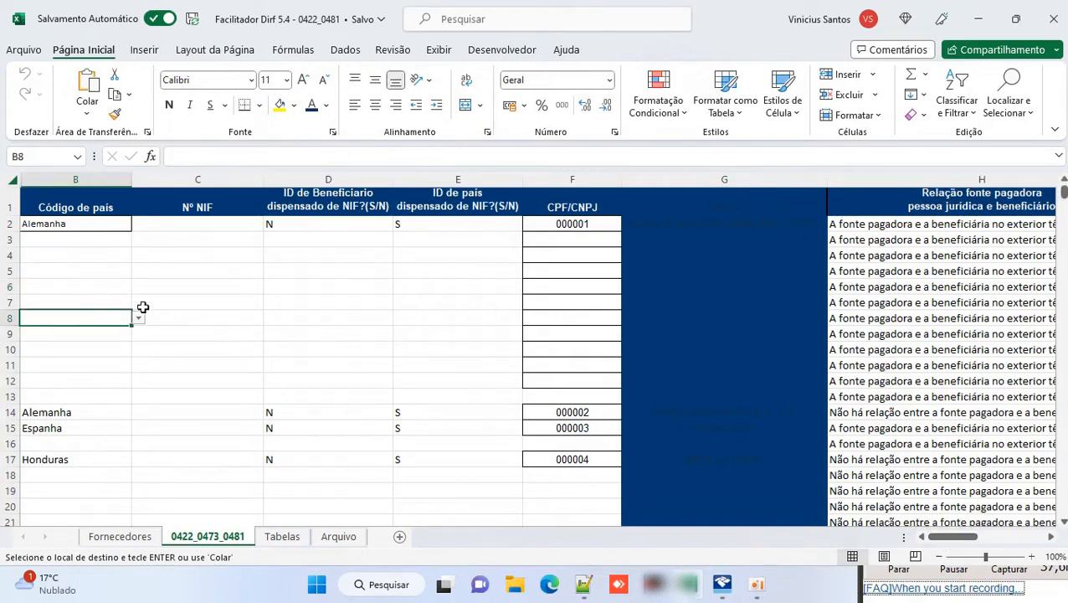
click(139, 318)
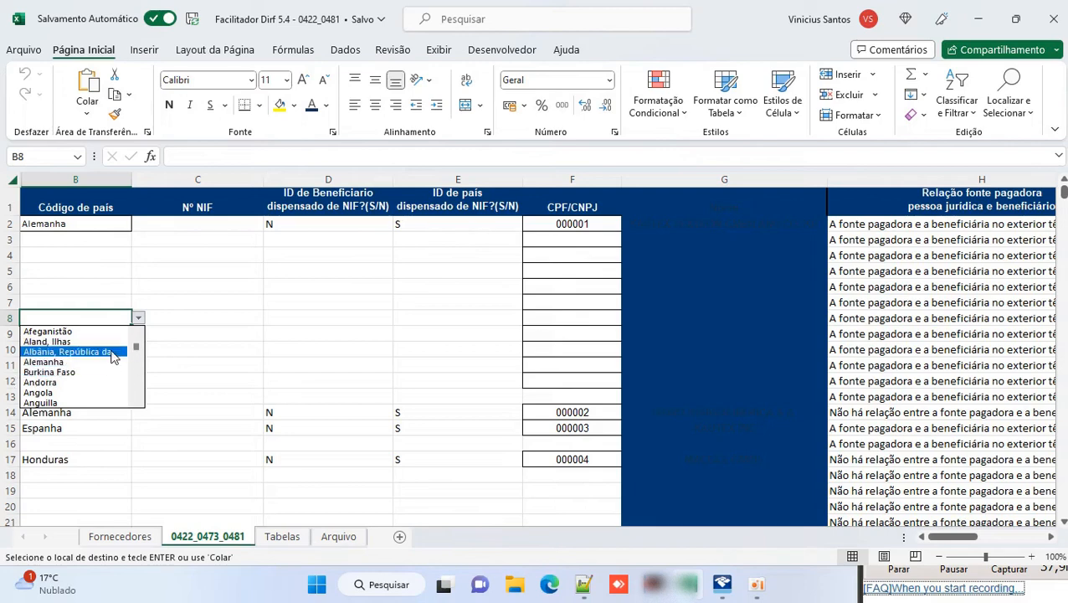
click(82, 226)
Review the income type and taxation form tables on the Tabelas sheet and return to the 0422_0473_0481 sheet.
click(282, 537)
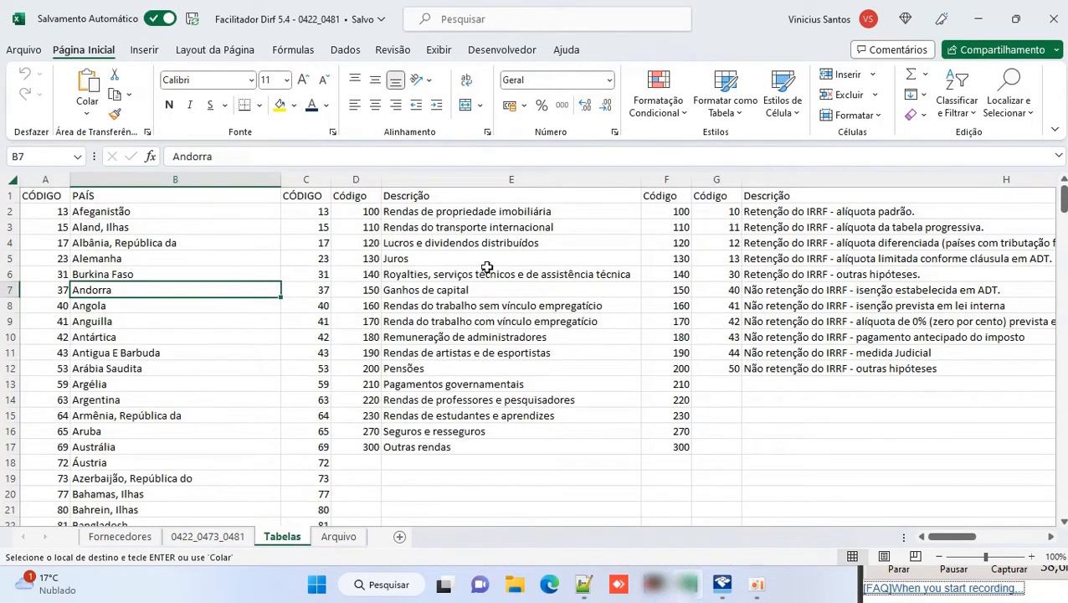
mouse_move(939, 538)
mouse_down()
mouse_move(989, 550)
mouse_move(950, 542)
mouse_up()
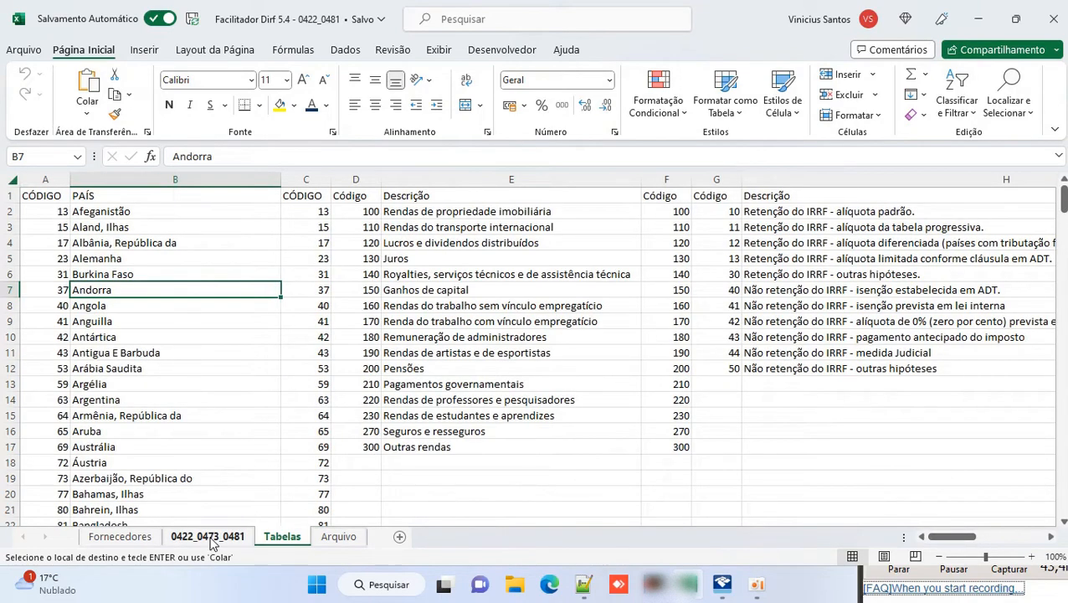
click(208, 536)
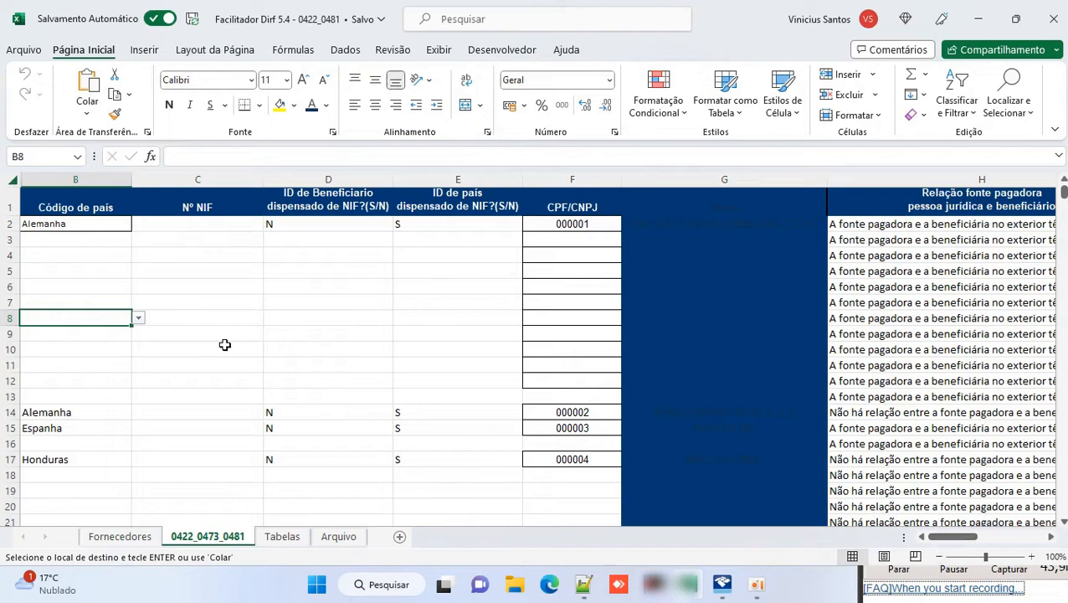
Examine each supplier's payment rows on the 0422_0473_0481 sheet: rows 2 to 13, 14, 15 and 17.
drag(8, 224, 4, 398)
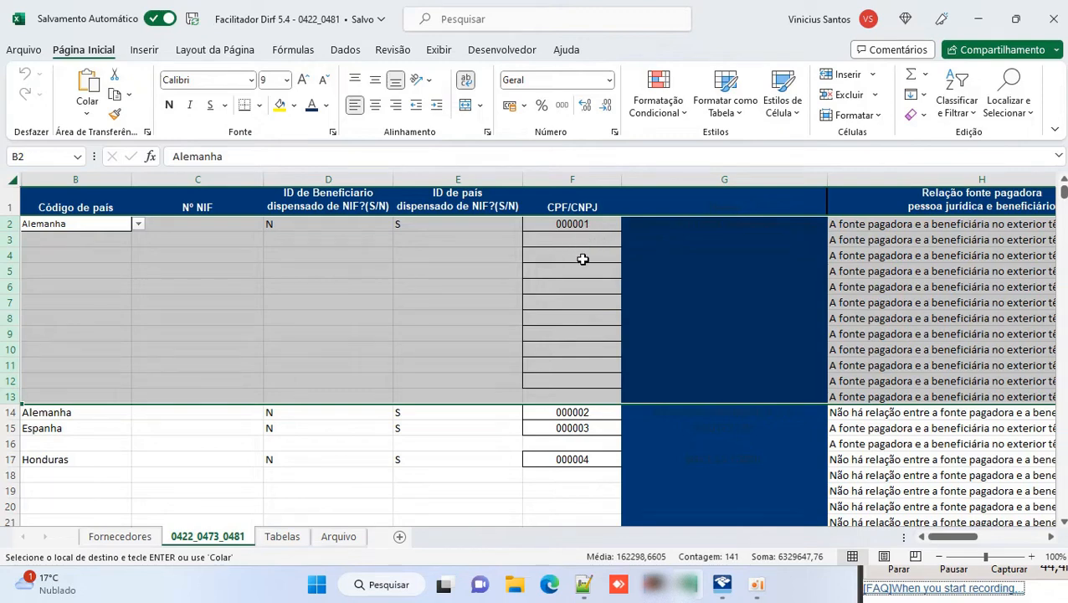
click(5, 412)
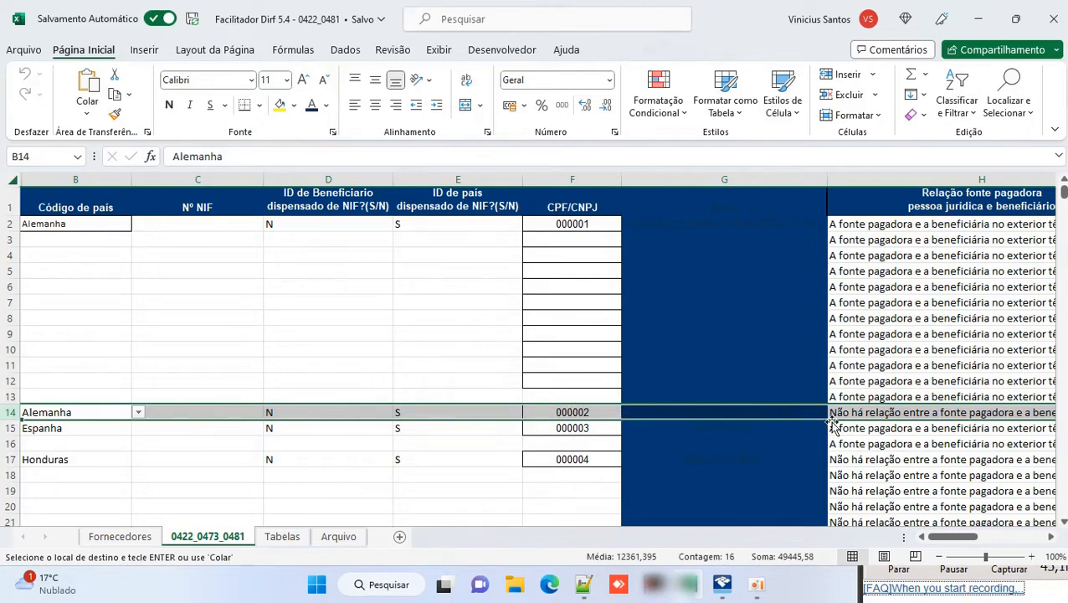
mouse_move(942, 536)
mouse_down()
mouse_move(970, 537)
mouse_move(942, 537)
mouse_up()
click(11, 428)
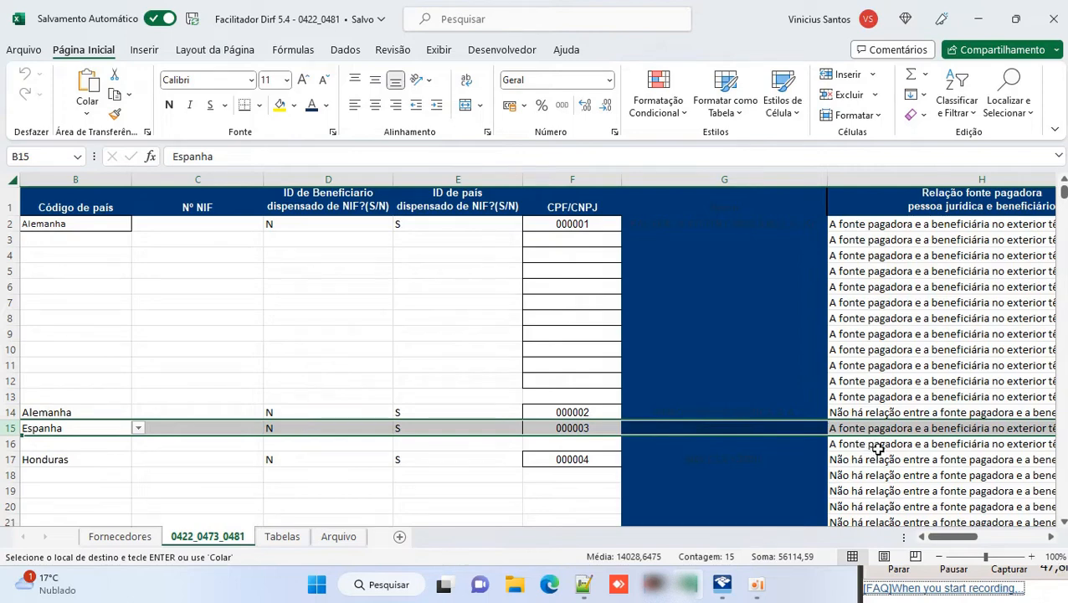
click(11, 458)
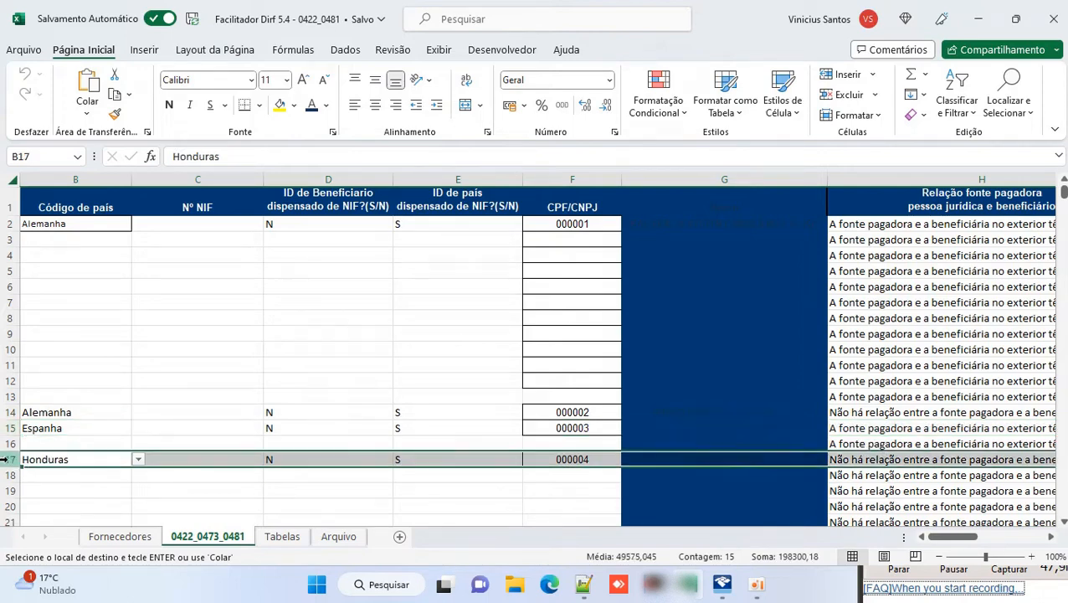
click(178, 353)
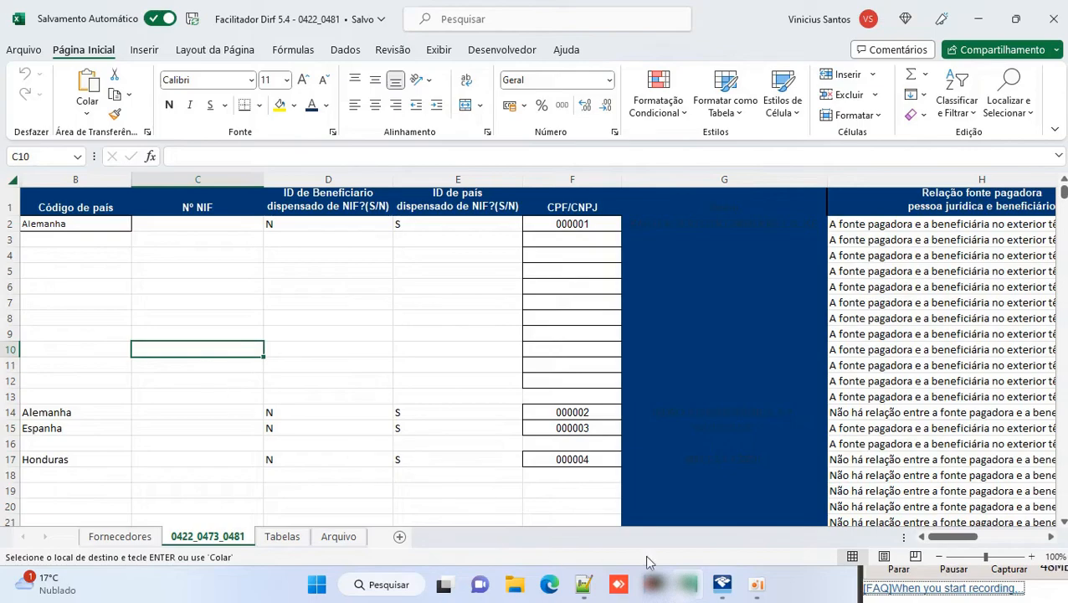
mouse_move(929, 539)
mouse_down()
mouse_move(1009, 546)
mouse_move(932, 543)
mouse_up()
Start generating the DIRF file from the Arquivo sheet with Gerar Arquivo DIRF.
click(342, 536)
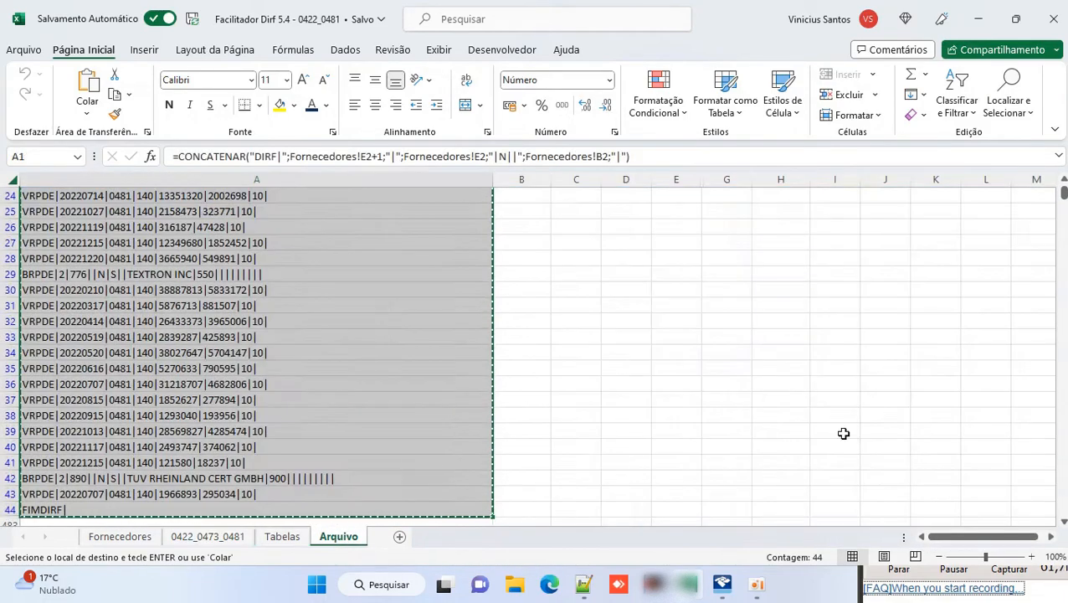
scroll(1021, 219, up, 8)
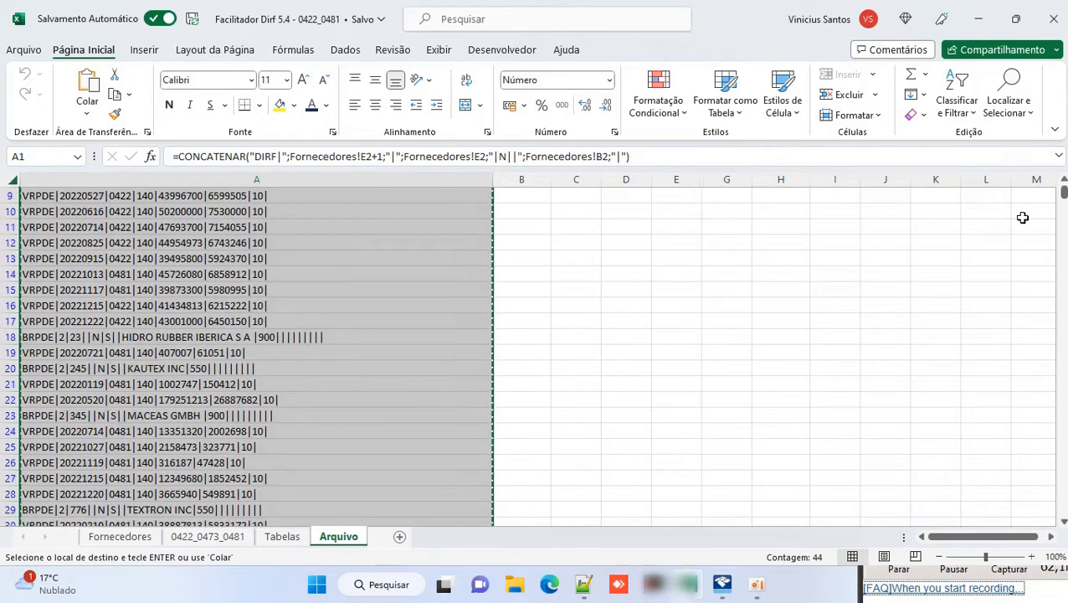
click(653, 262)
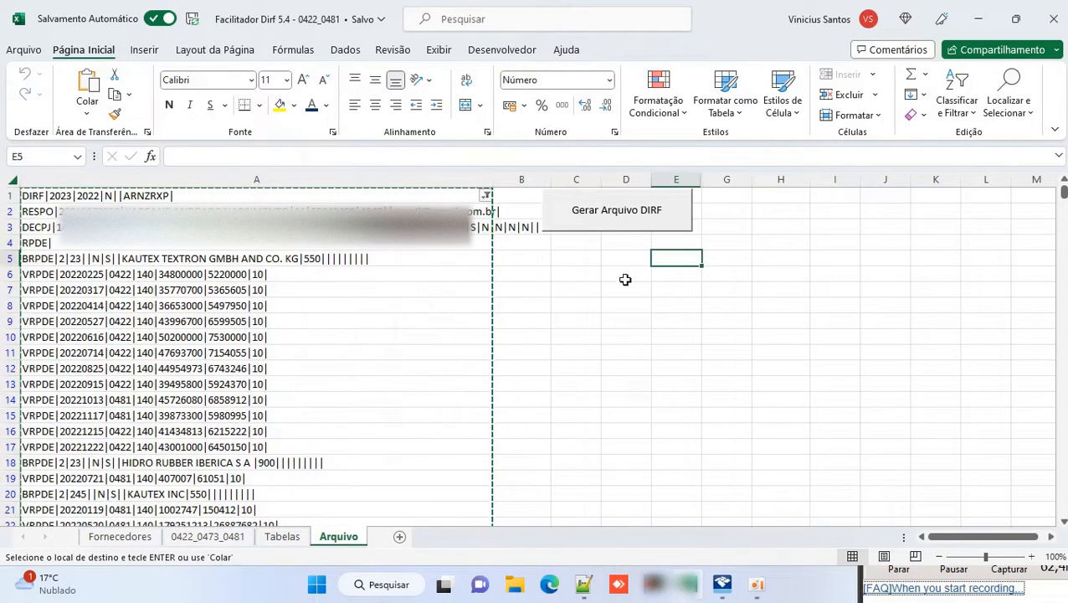
click(615, 223)
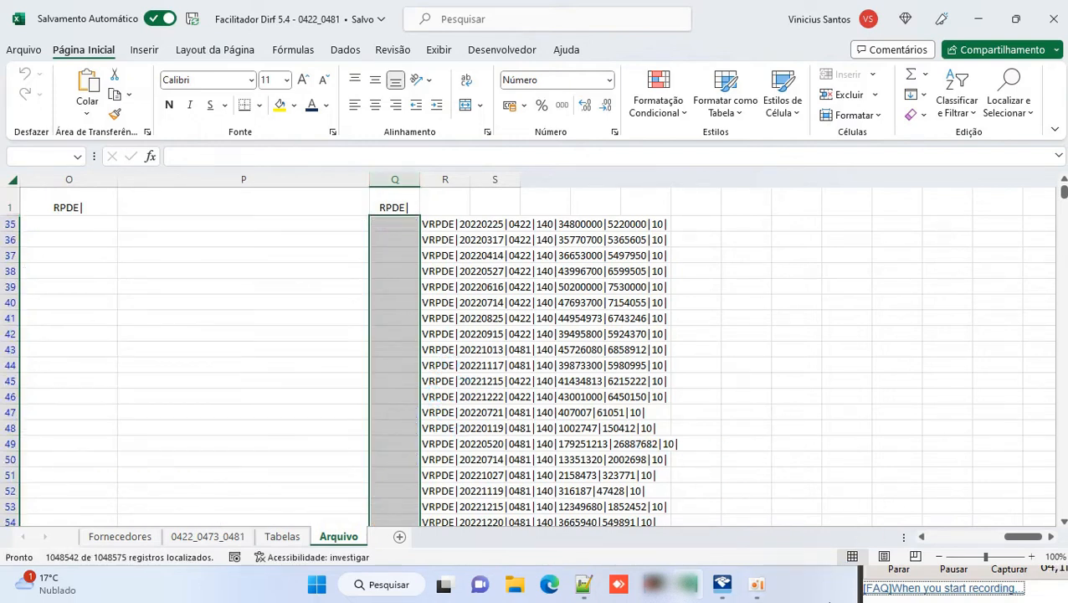
mouse_move(867, 583)
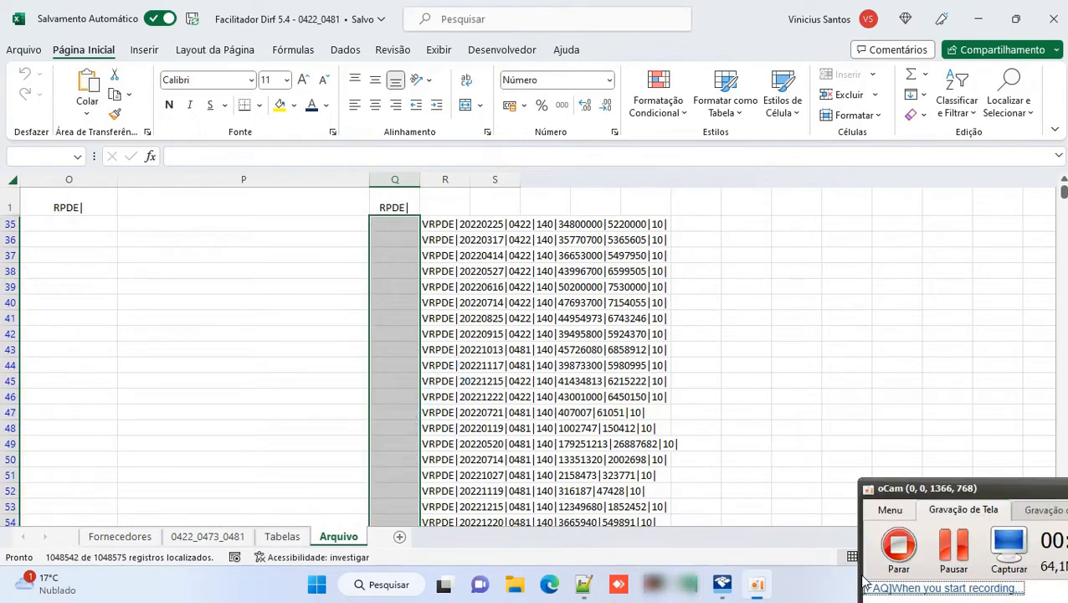
click(953, 544)
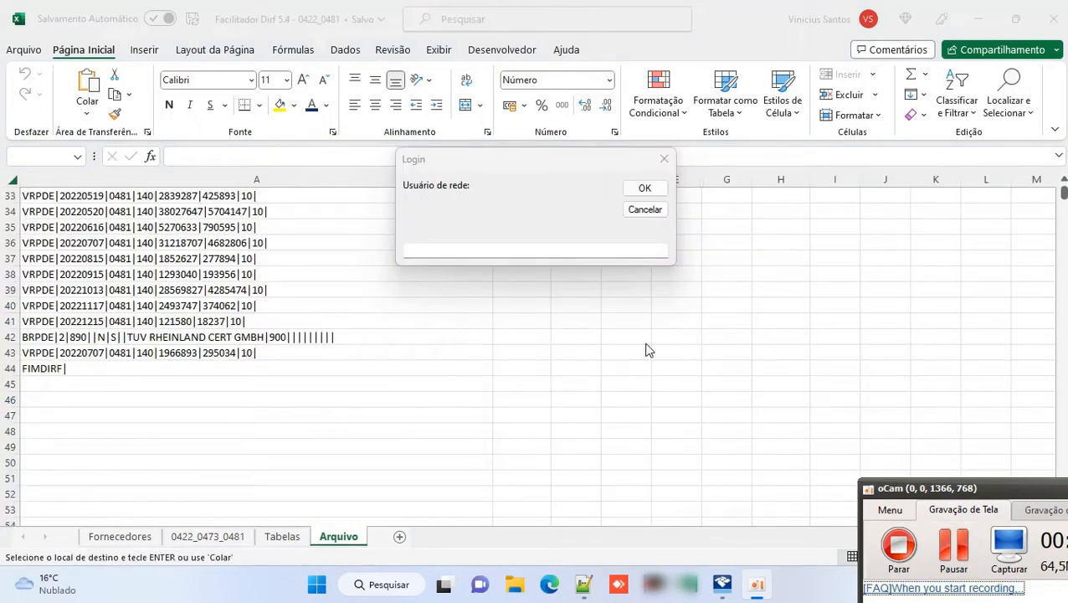
click(501, 172)
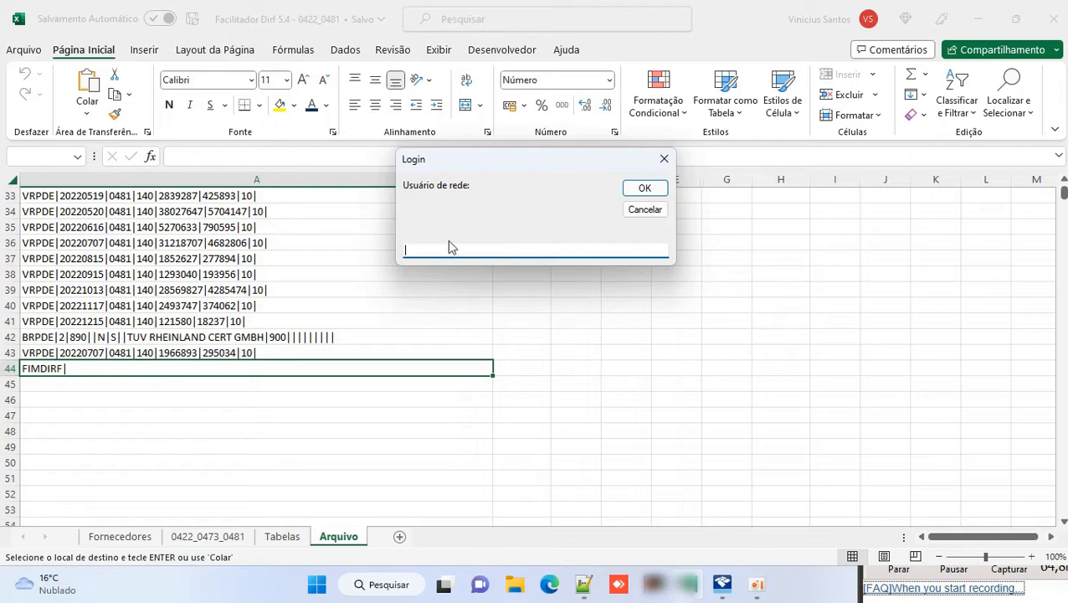
Switch to File Explorer, view the user's Downloads folder under Usuários on Disco Local (C:) to find the network user name, and close the window.
click(517, 589)
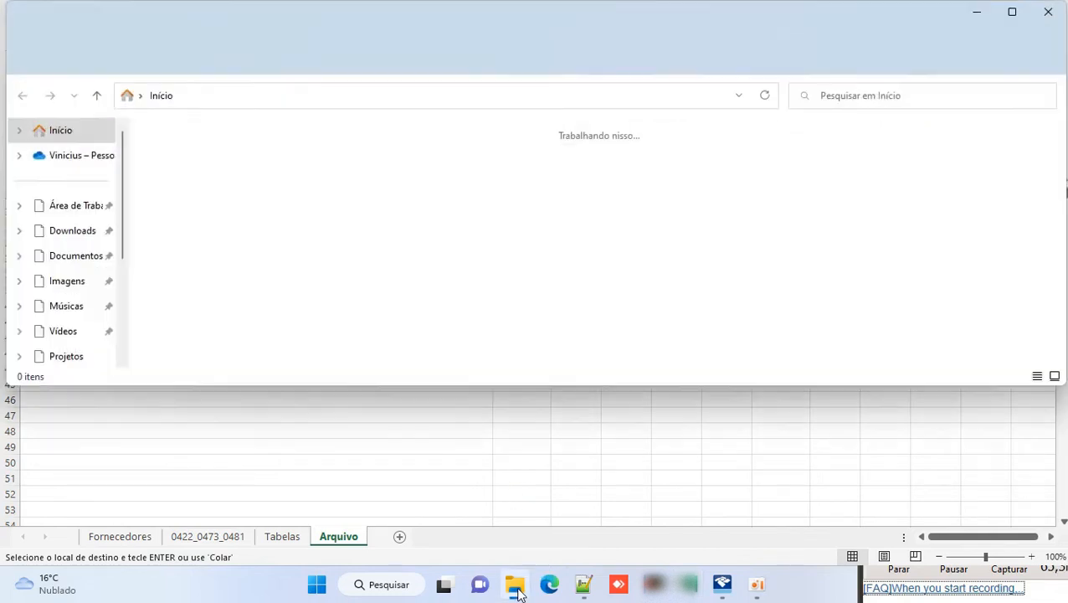
drag(124, 219, 132, 339)
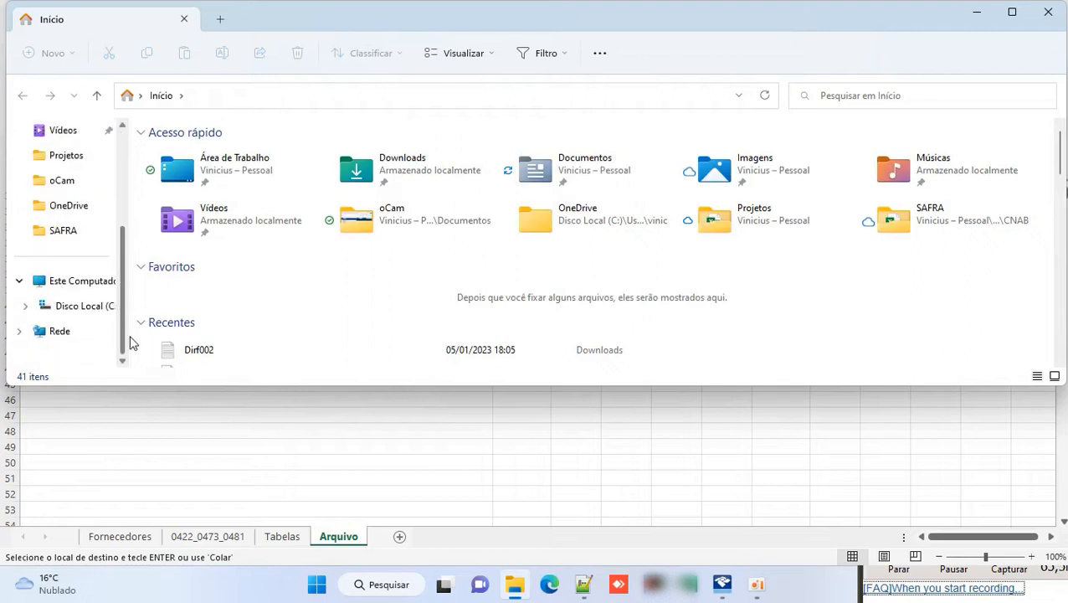
click(67, 285)
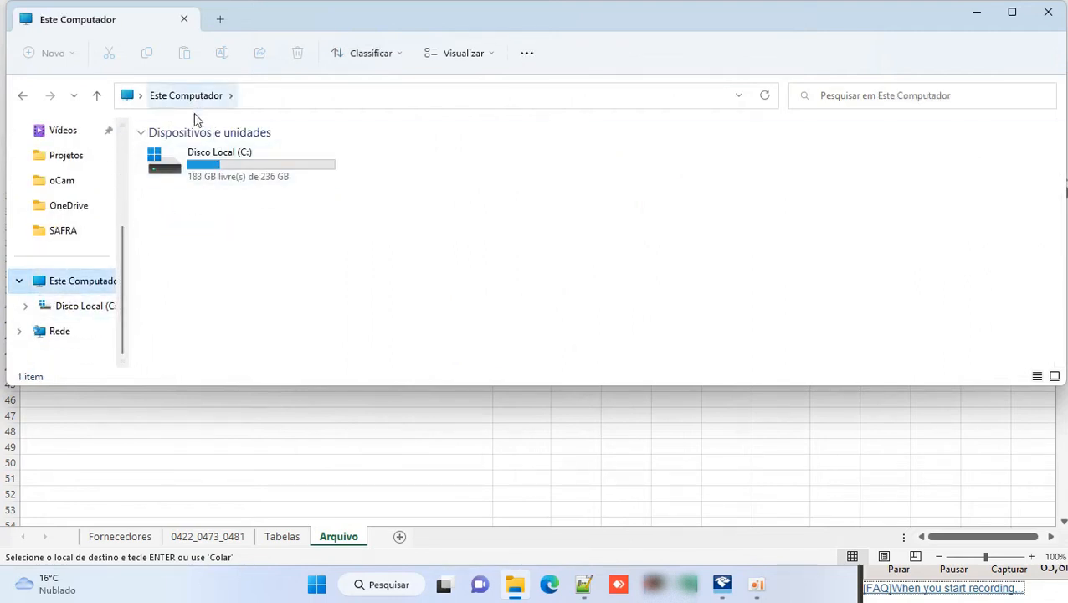
double_click(172, 168)
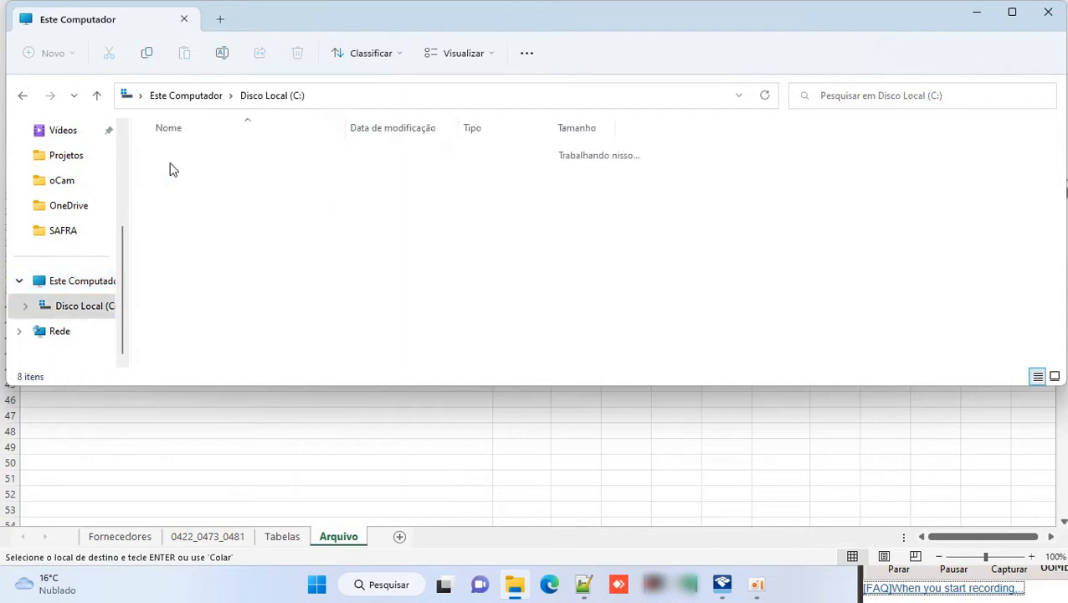
double_click(181, 299)
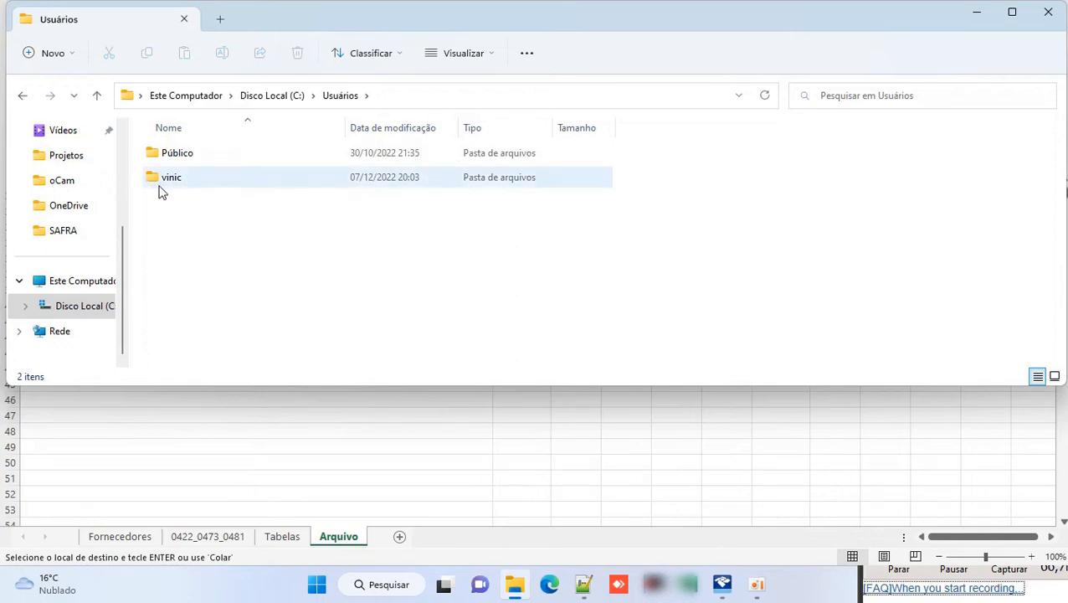
mouse_move(171, 186)
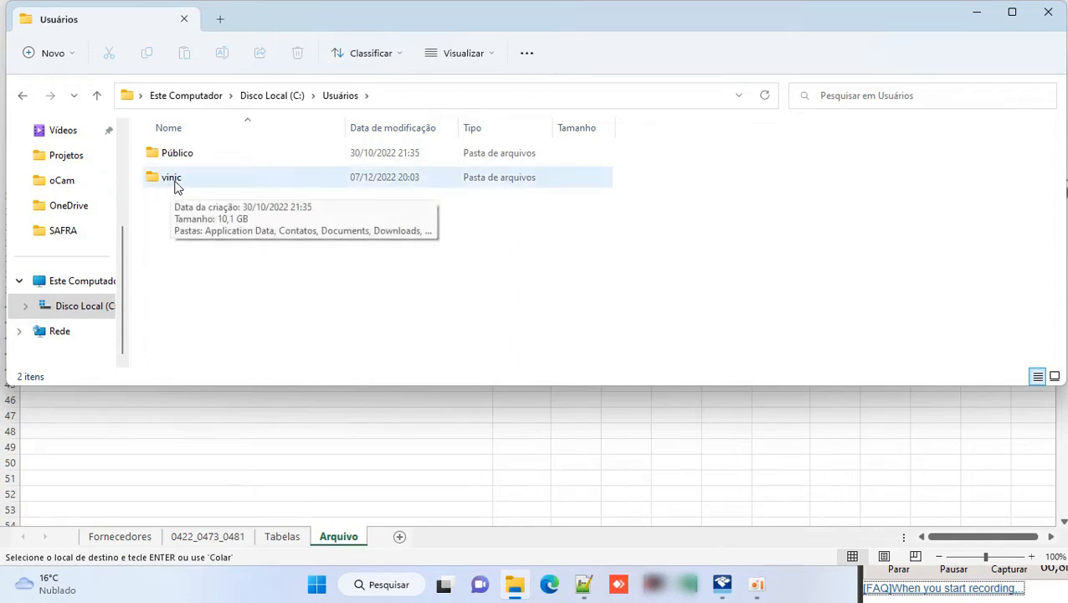
double_click(176, 186)
double_click(191, 228)
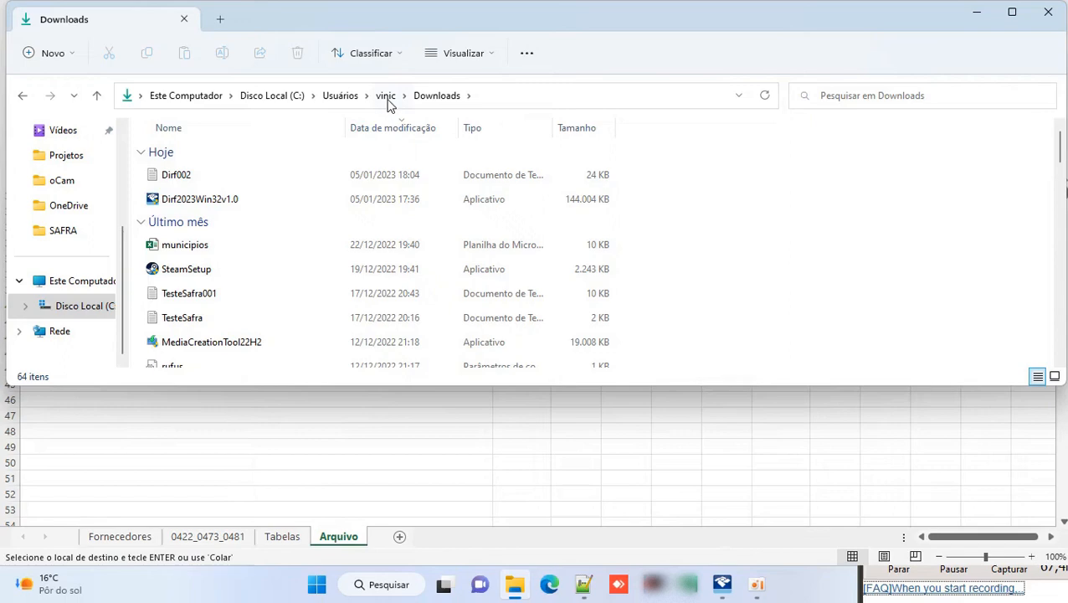
click(1048, 12)
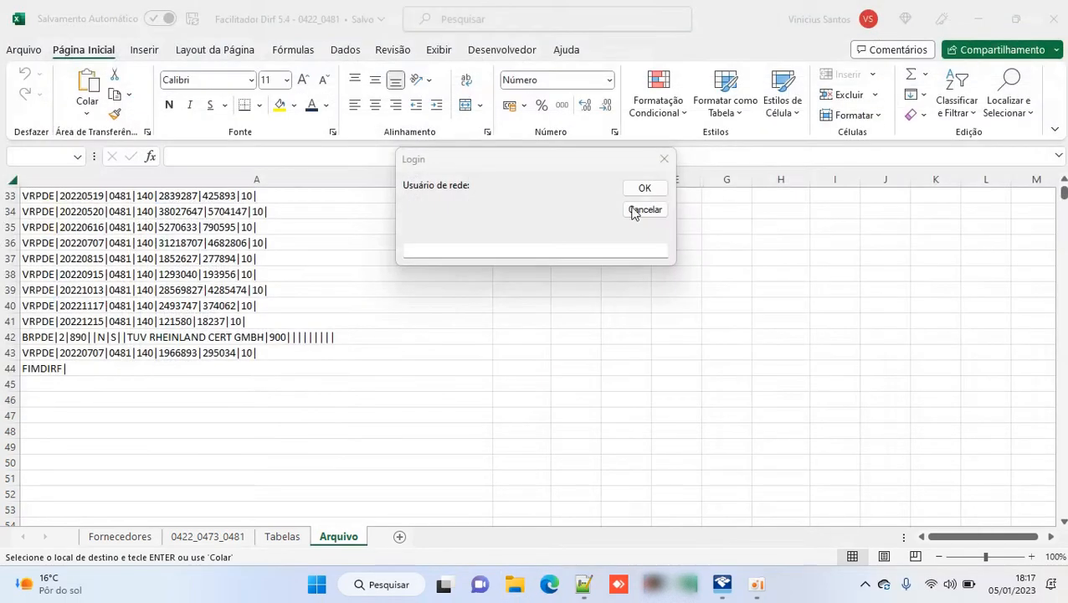
Enter the network user name, name the generated file Dirfteste001, and finish saving it.
click(532, 246)
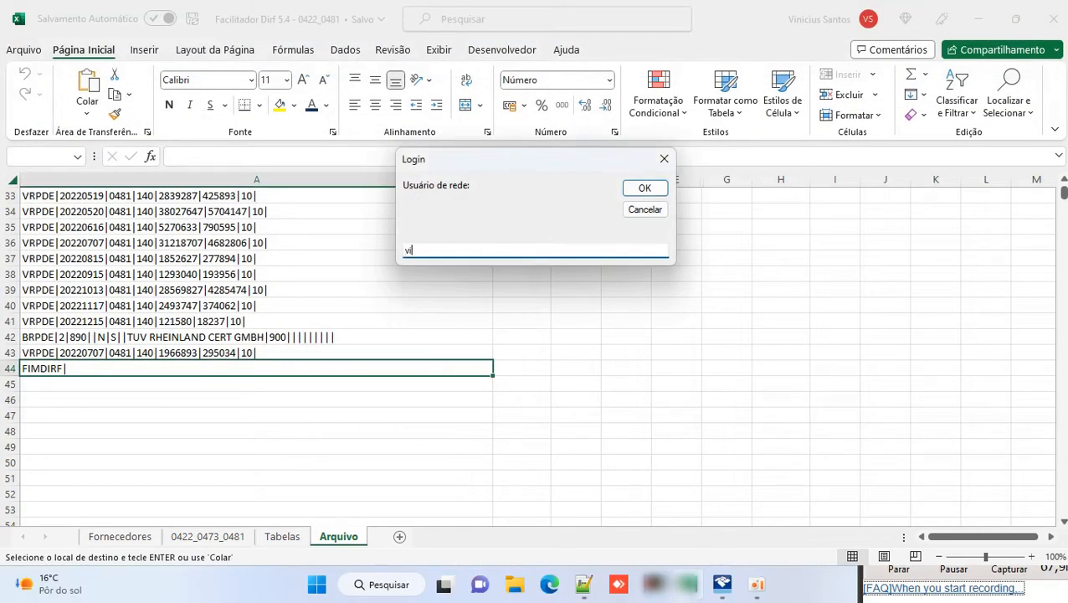
key(Return)
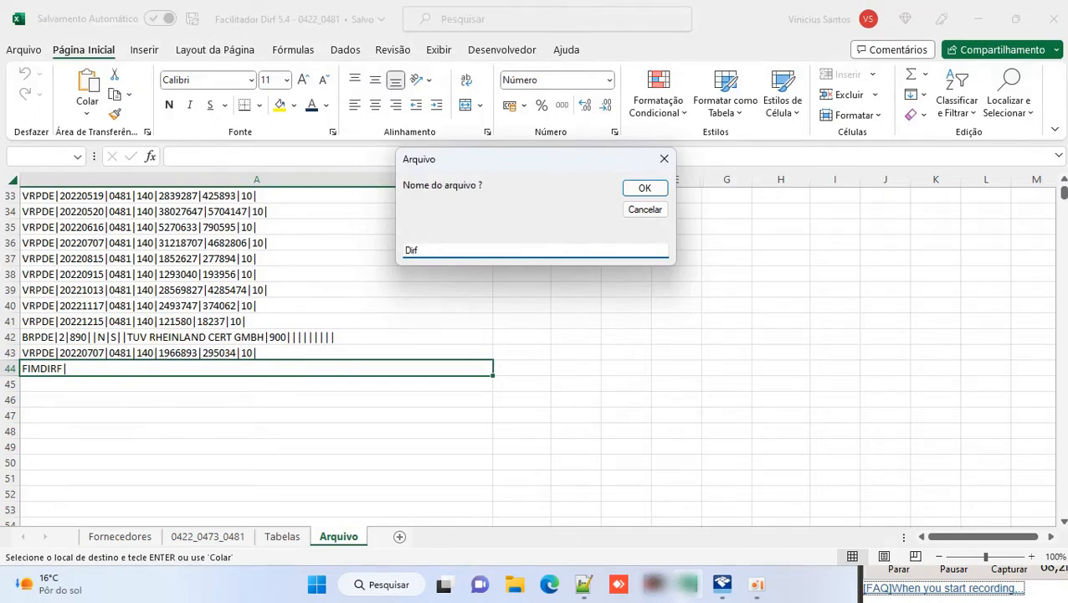
text(Dirfteste001)
key(Return)
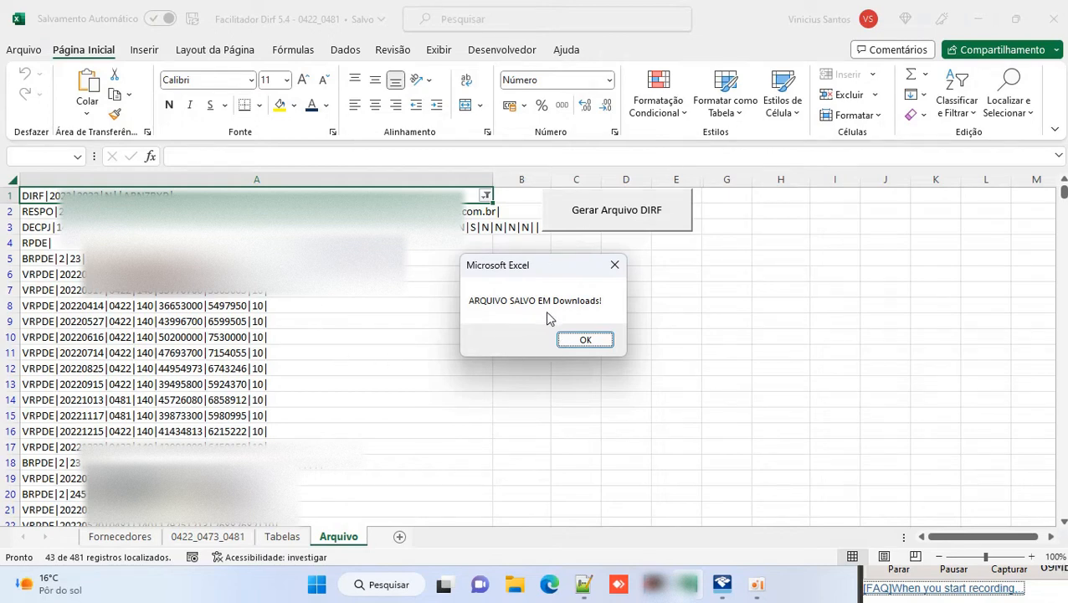
click(584, 341)
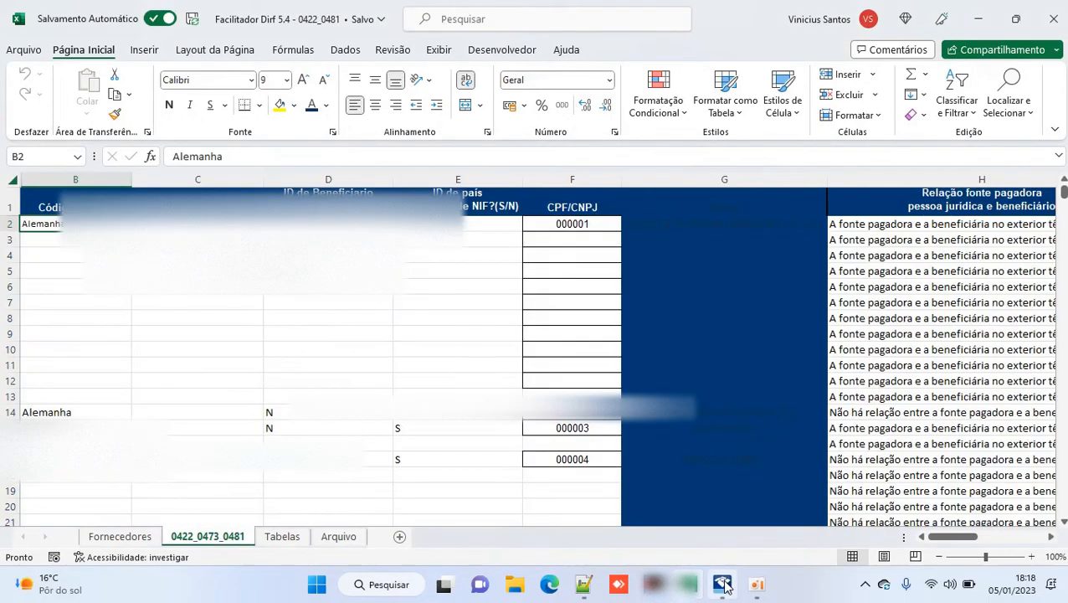
Switch to Dirf 2023, start a data import, and choose Dirfteste001.txt from the Downloads folder.
click(723, 584)
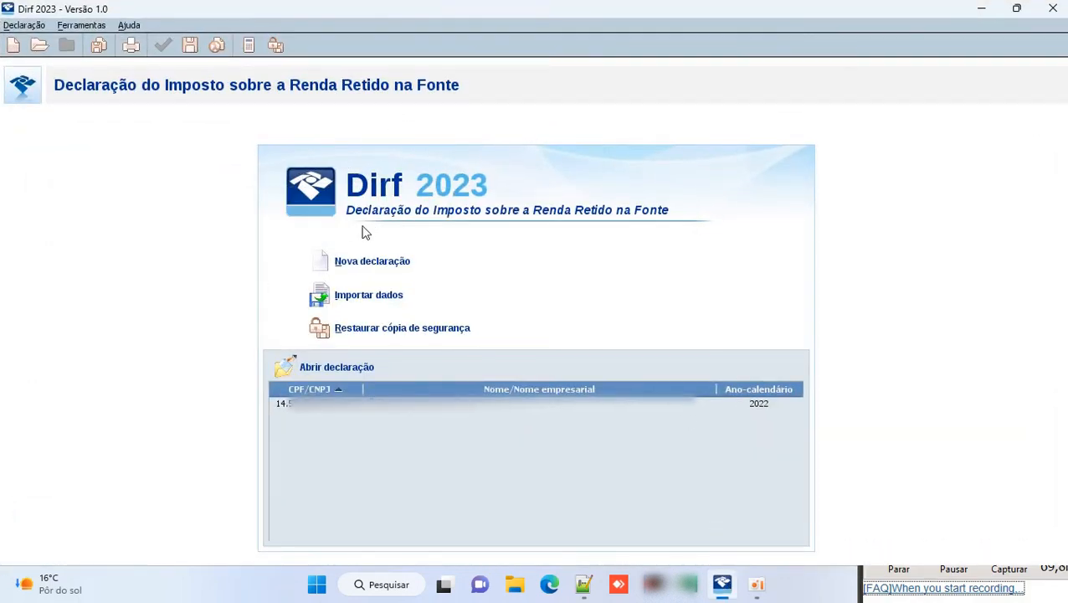
click(360, 295)
drag(429, 354, 479, 352)
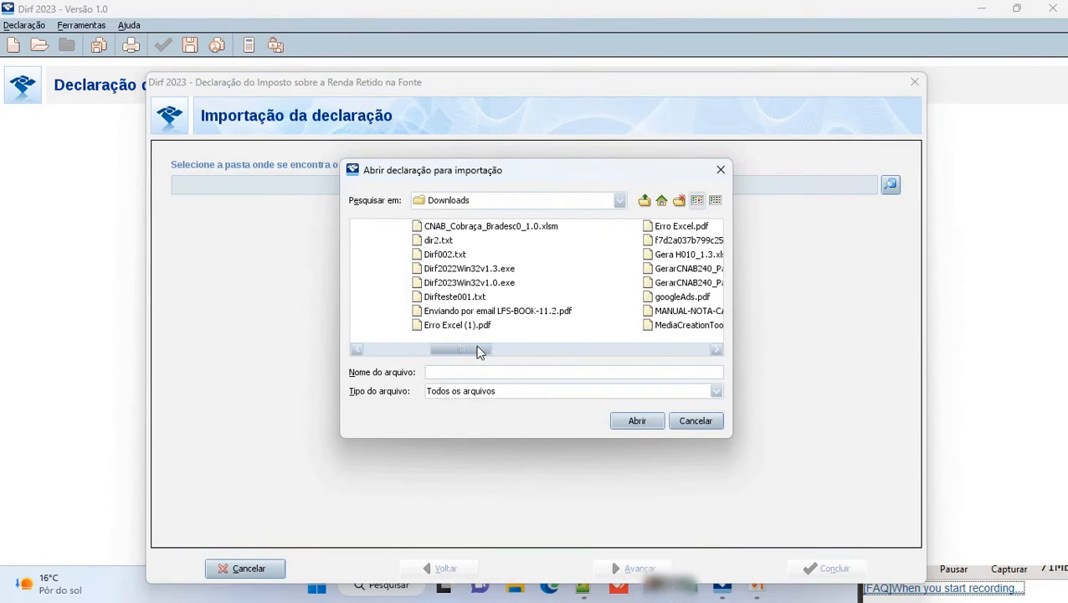
drag(480, 352, 474, 327)
click(466, 299)
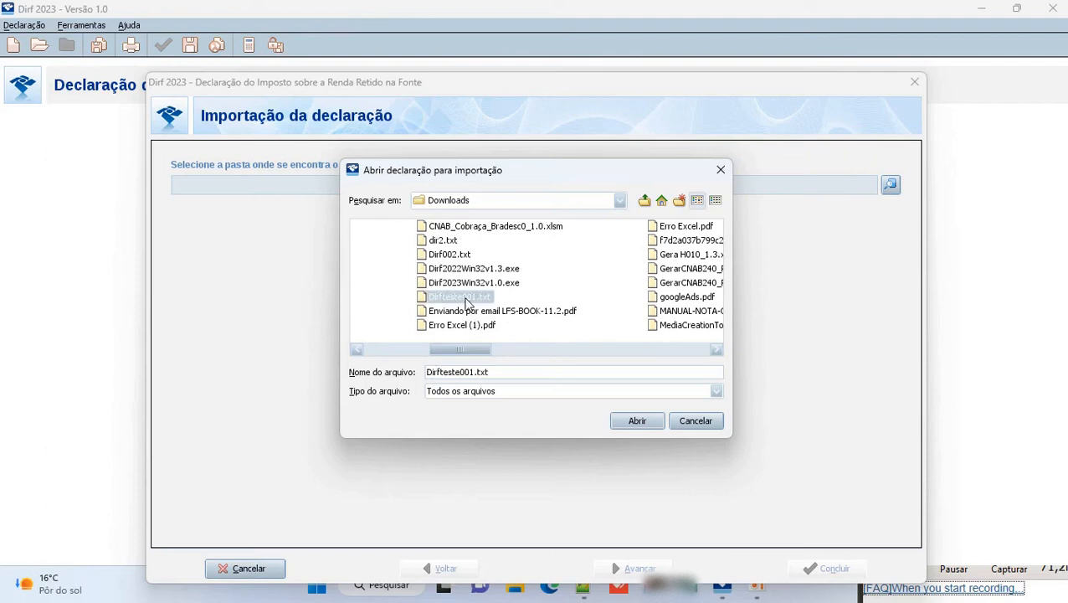
click(637, 421)
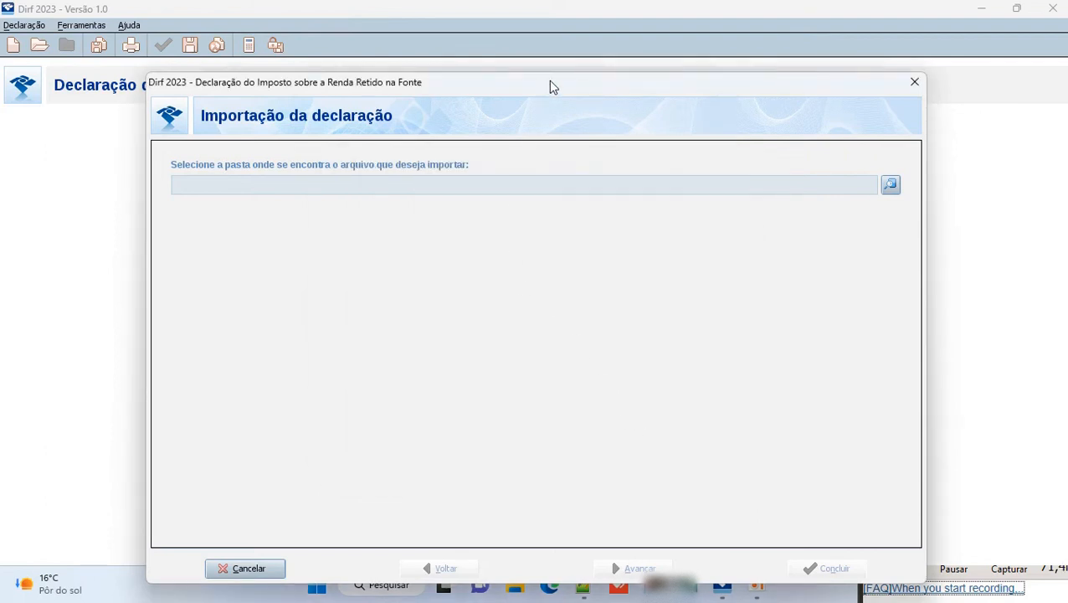
Accept the existing-declaration notice and run the import of the selected file through to completion.
drag(551, 87, 559, 33)
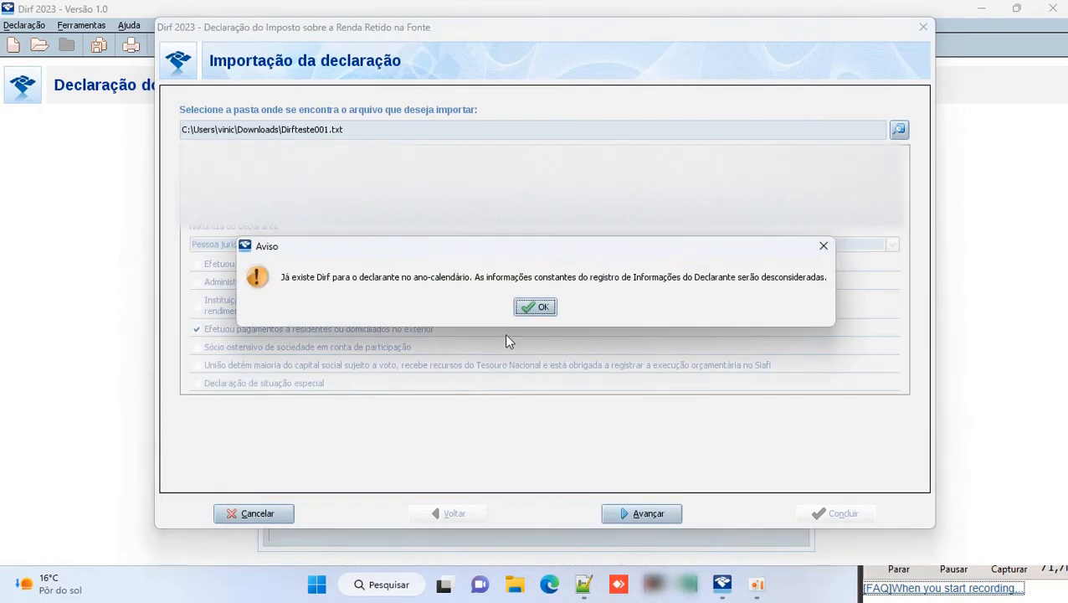
click(535, 308)
click(633, 512)
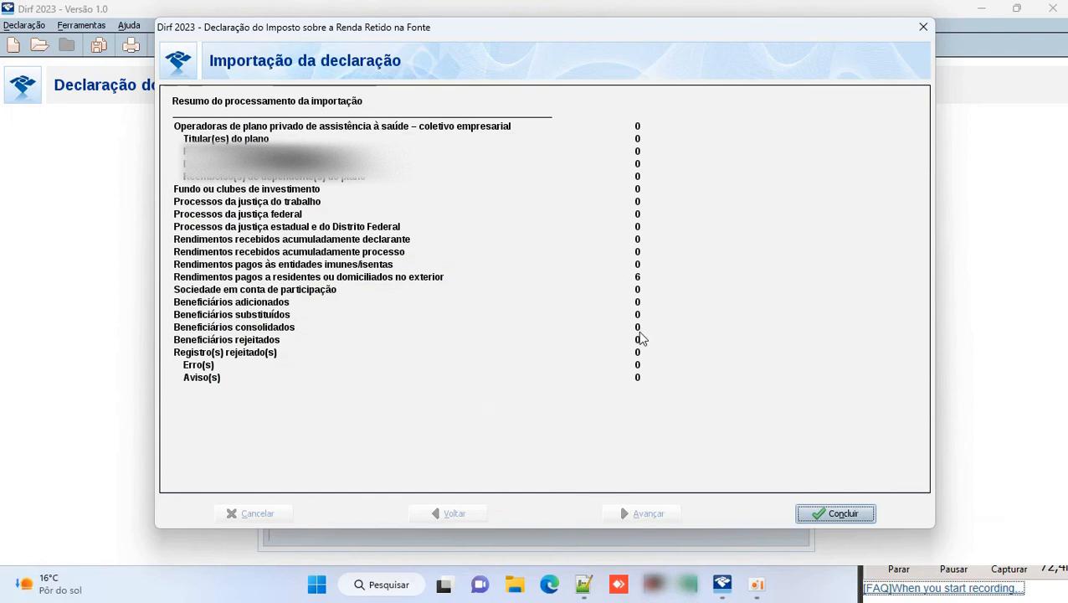
click(836, 514)
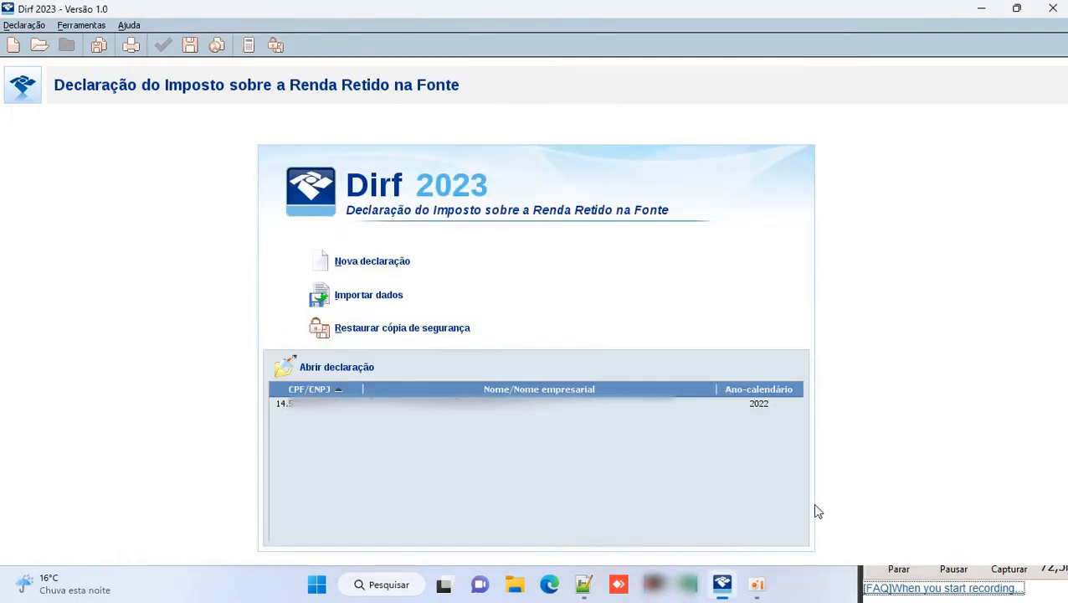
Open the 2022 declaration, review the beneficiaries under income paid to residents abroad, and return to the Excel workbook.
click(404, 405)
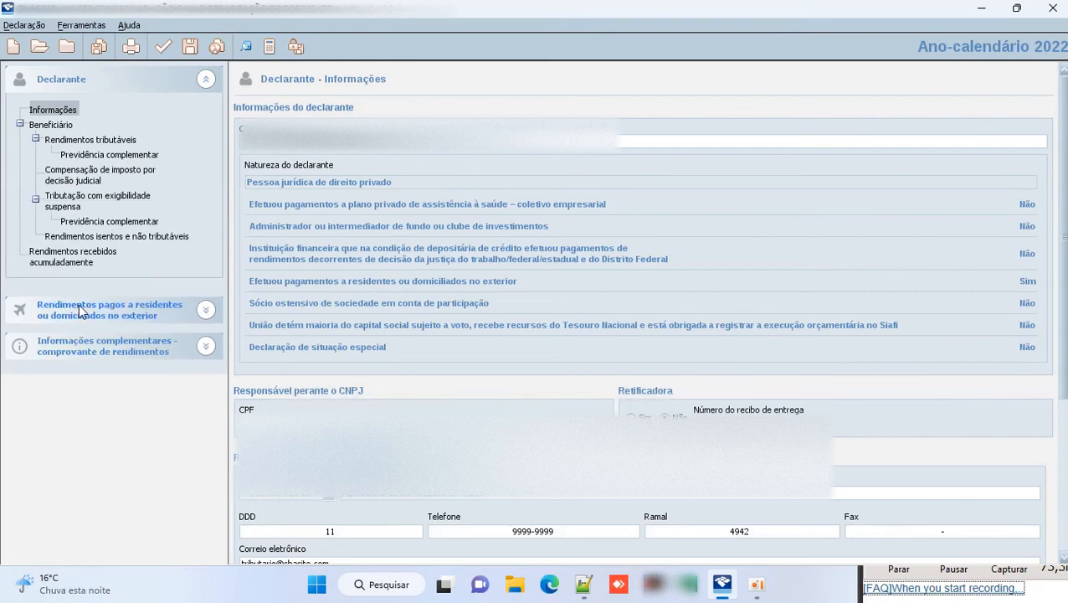
click(84, 307)
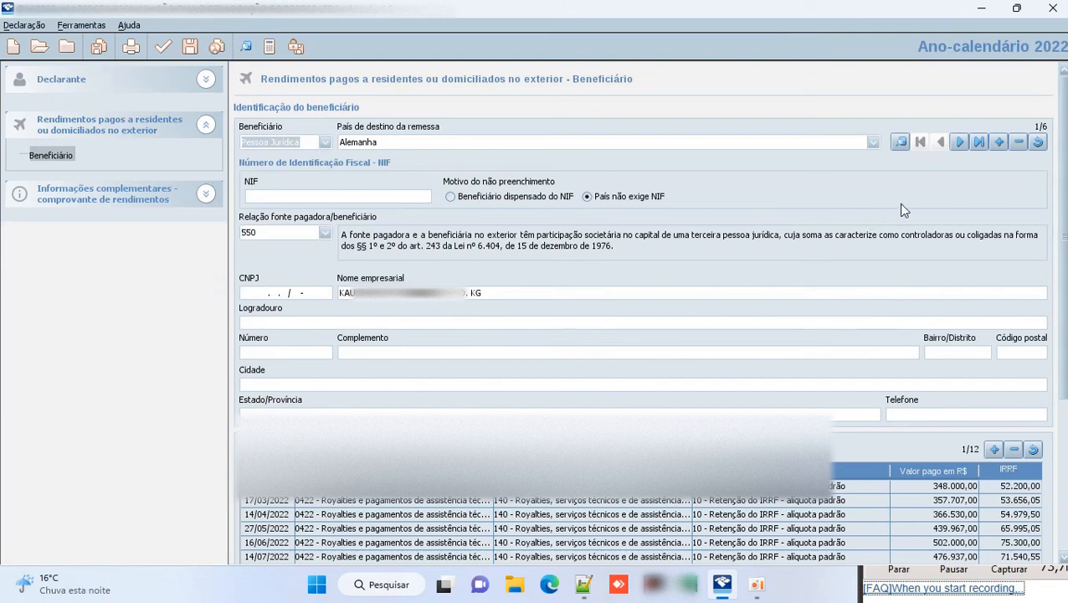
click(963, 141)
click(963, 141)
click(961, 138)
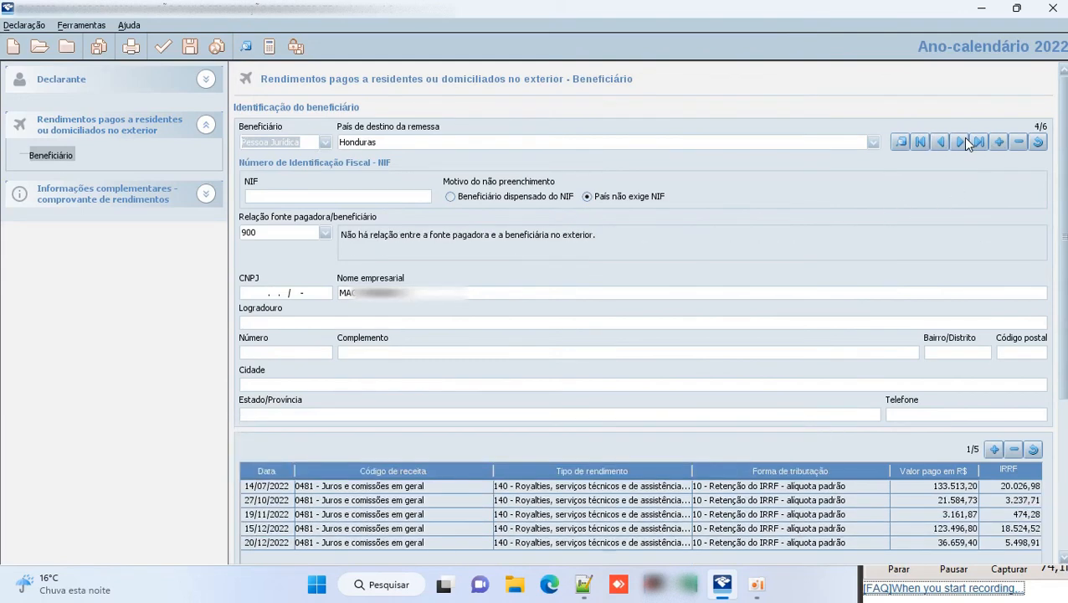
click(962, 139)
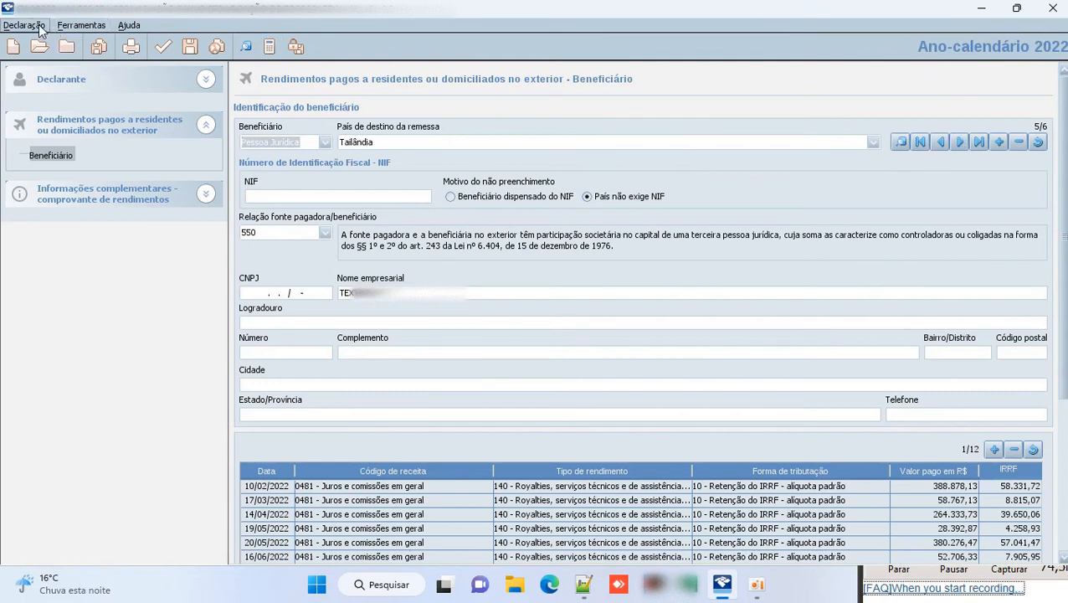
click(981, 8)
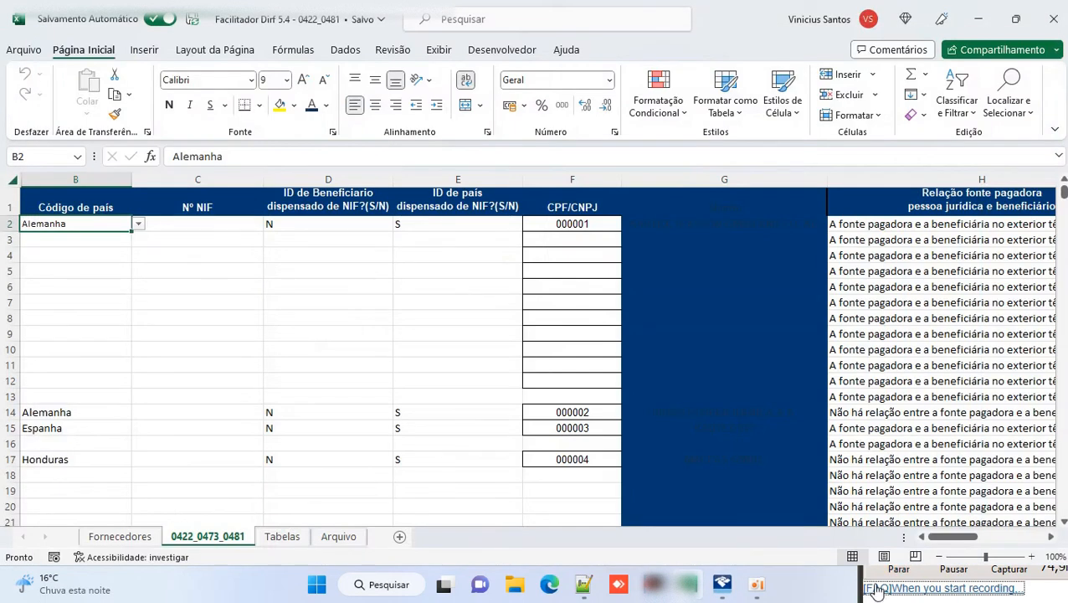